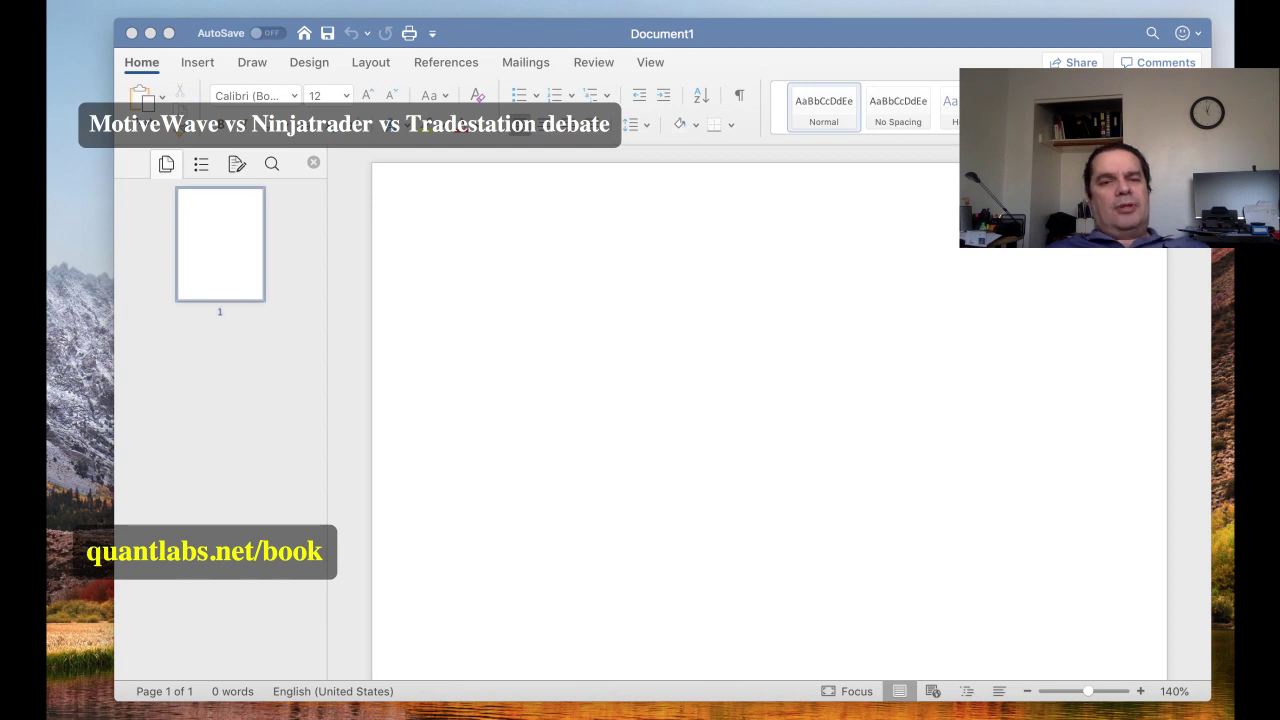
Activate the blank Document1 page so it is ready for typing.
click(443, 252)
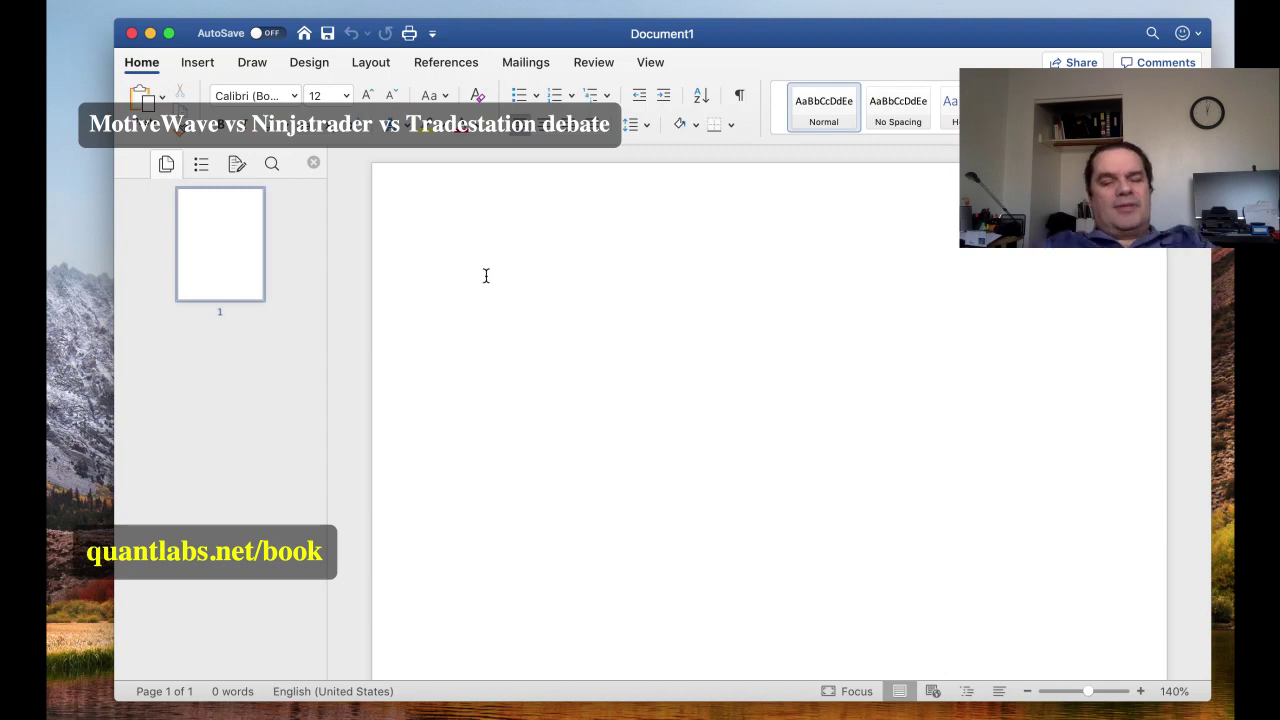
Type the first platform name 'Traderstation', correcting the typos, and start a new line.
text(Ta)
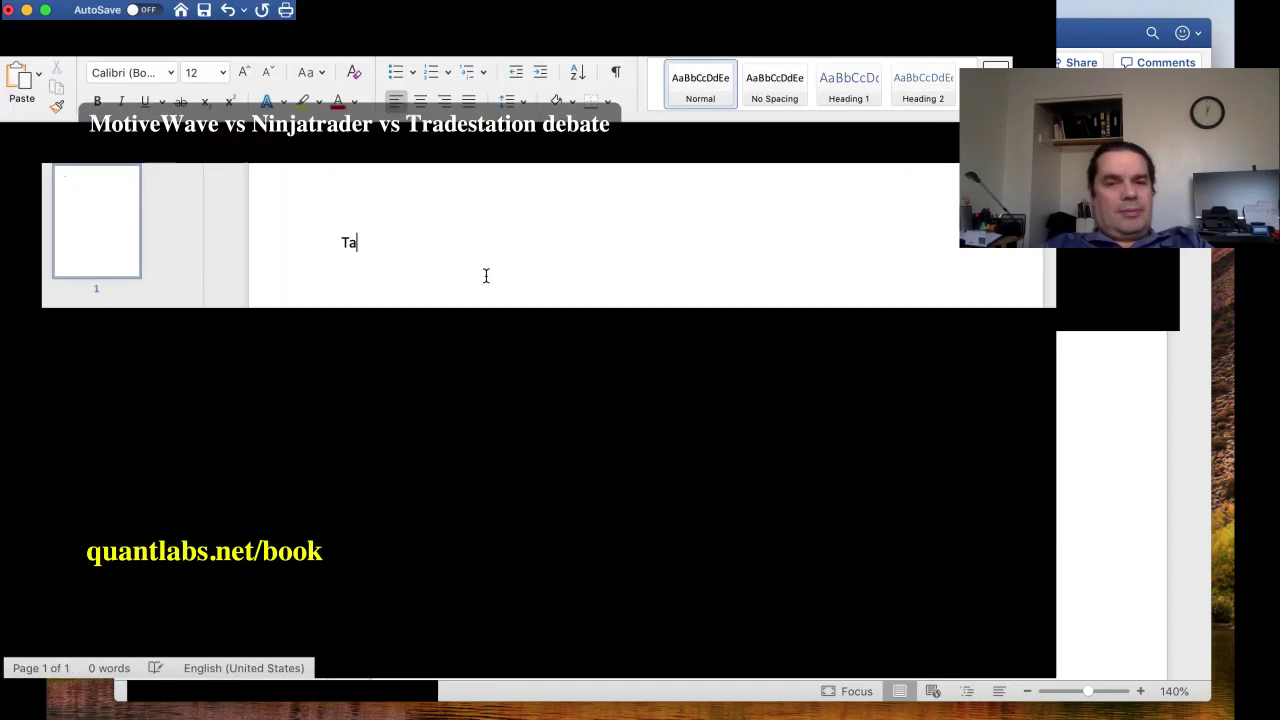
key(BackSpace)
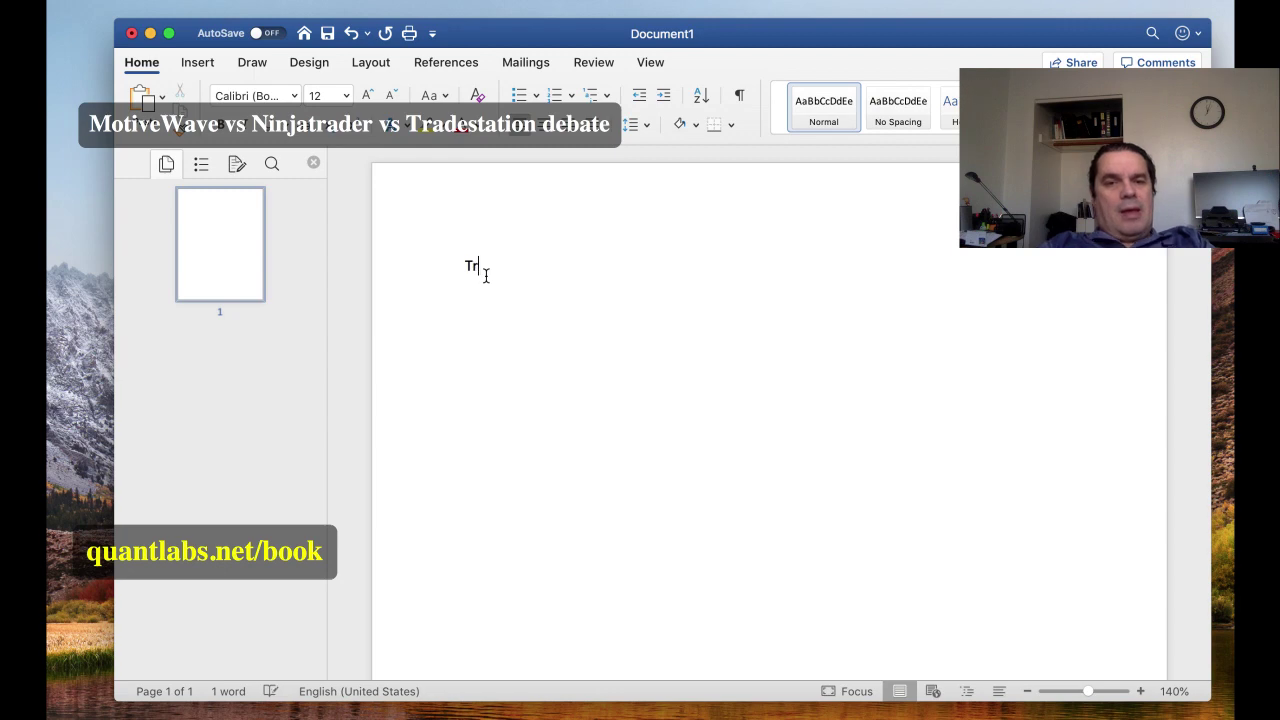
text(raderst)
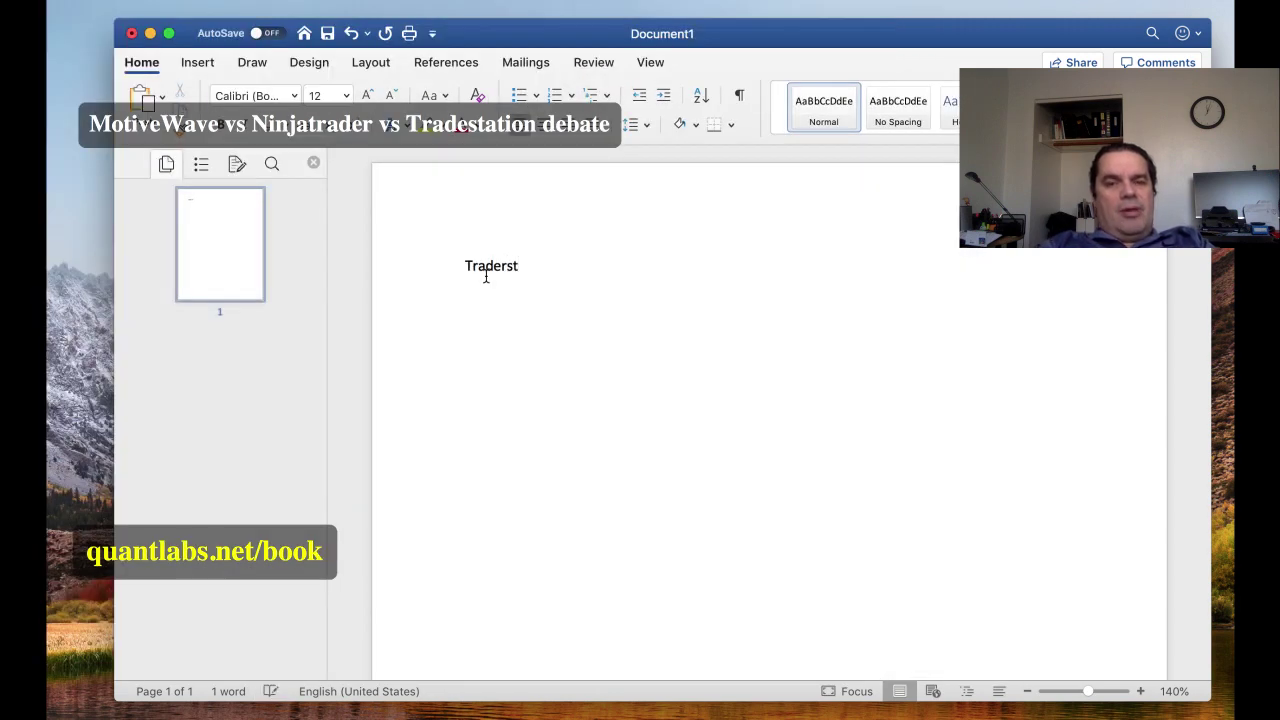
text(aton)
key(BackSpace)
key(BackSpace)
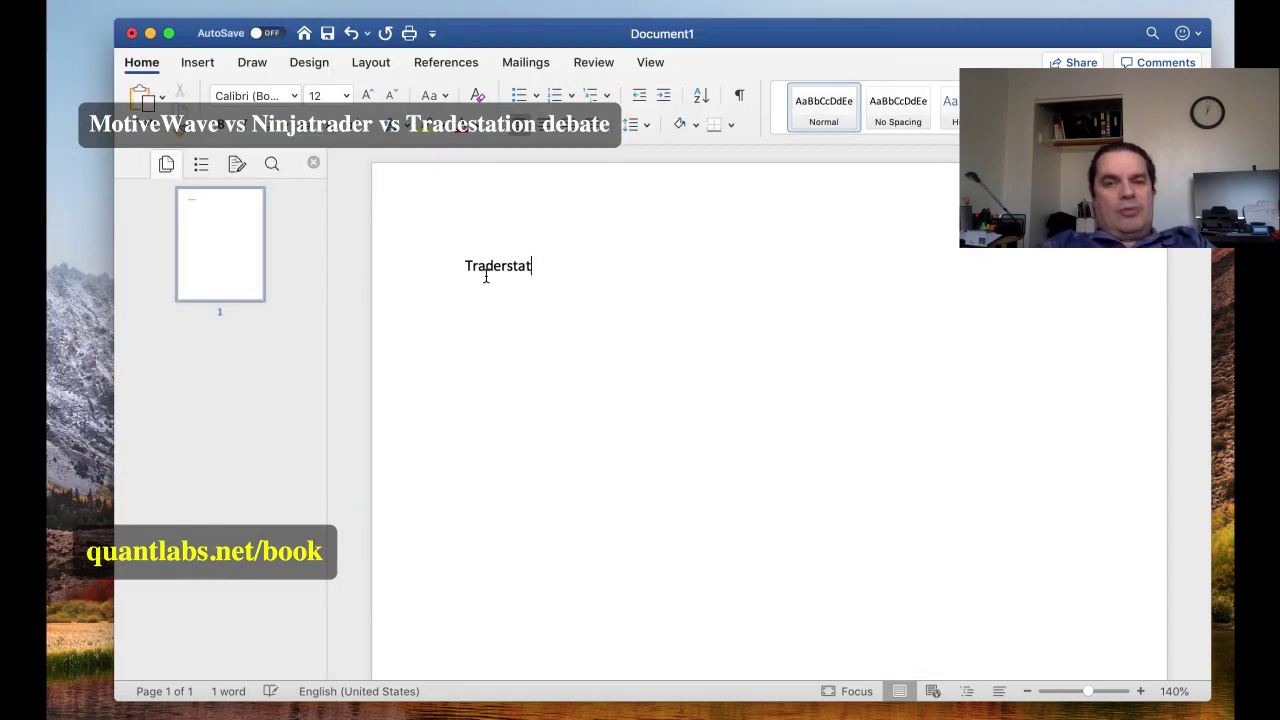
text(ion)
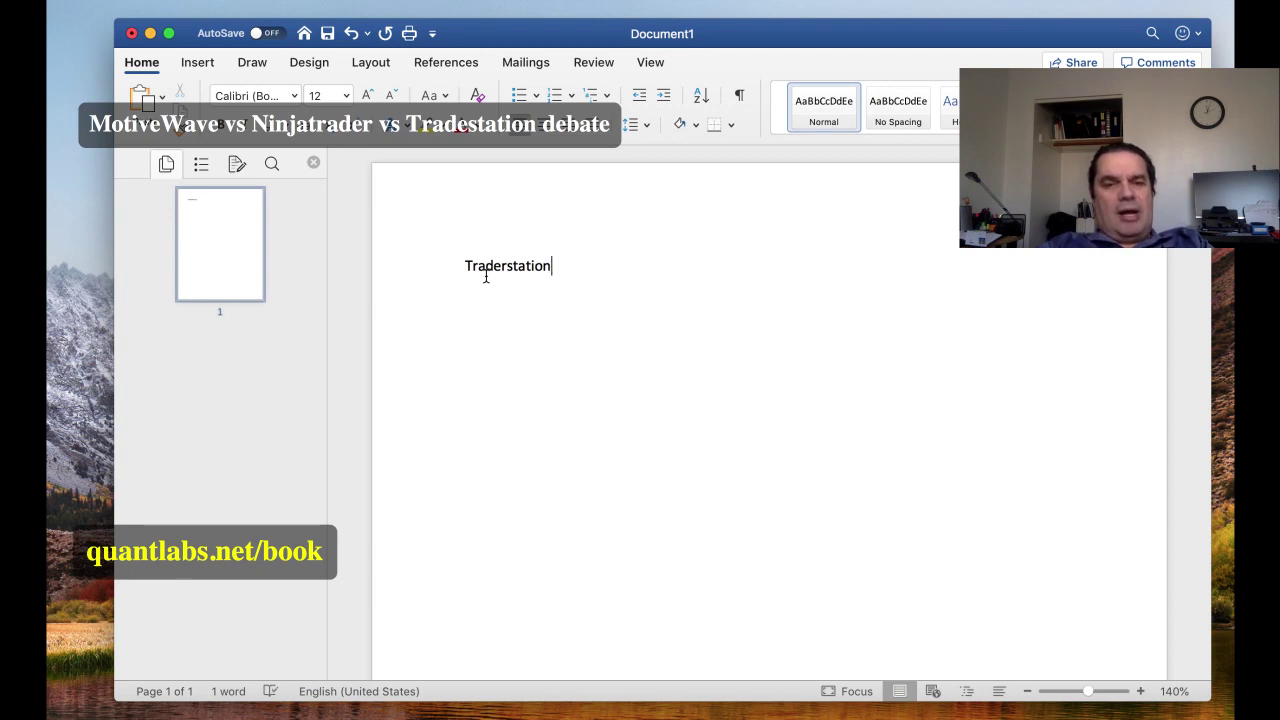
key(Return)
Add the note 'Con-->Easy language' beneath it, followed by a blank line.
text(Co)
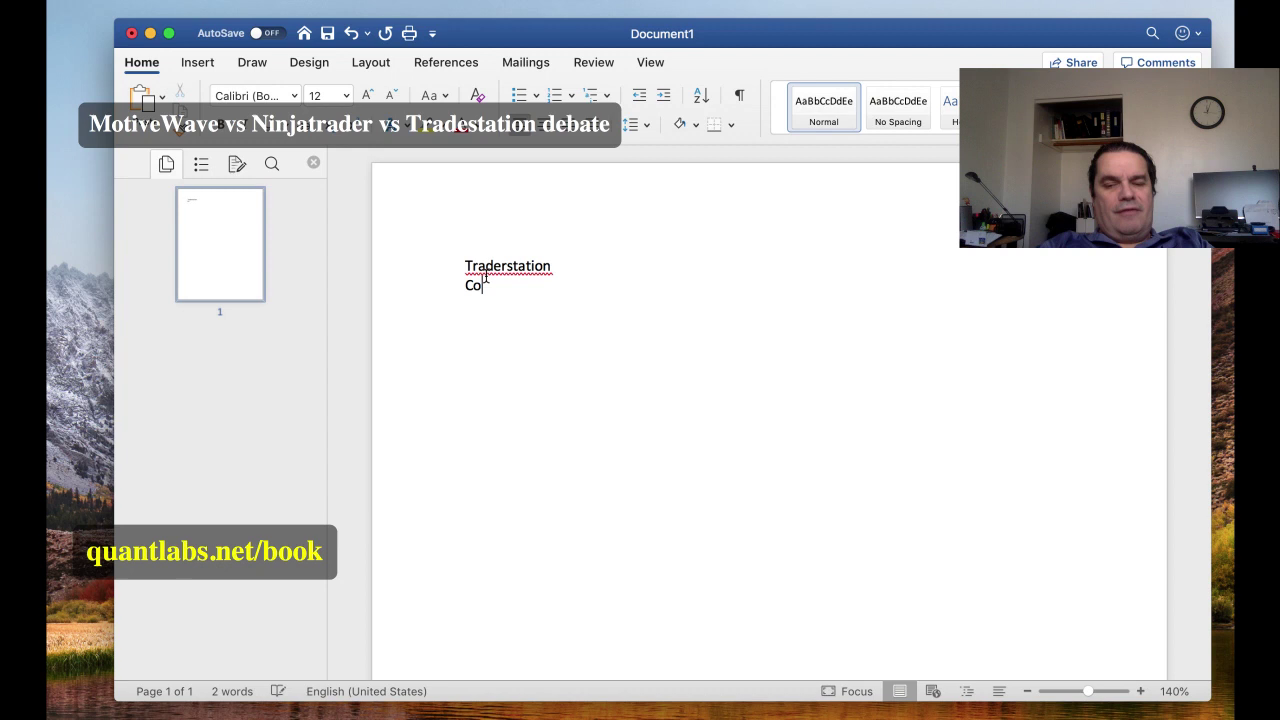
text(n--)
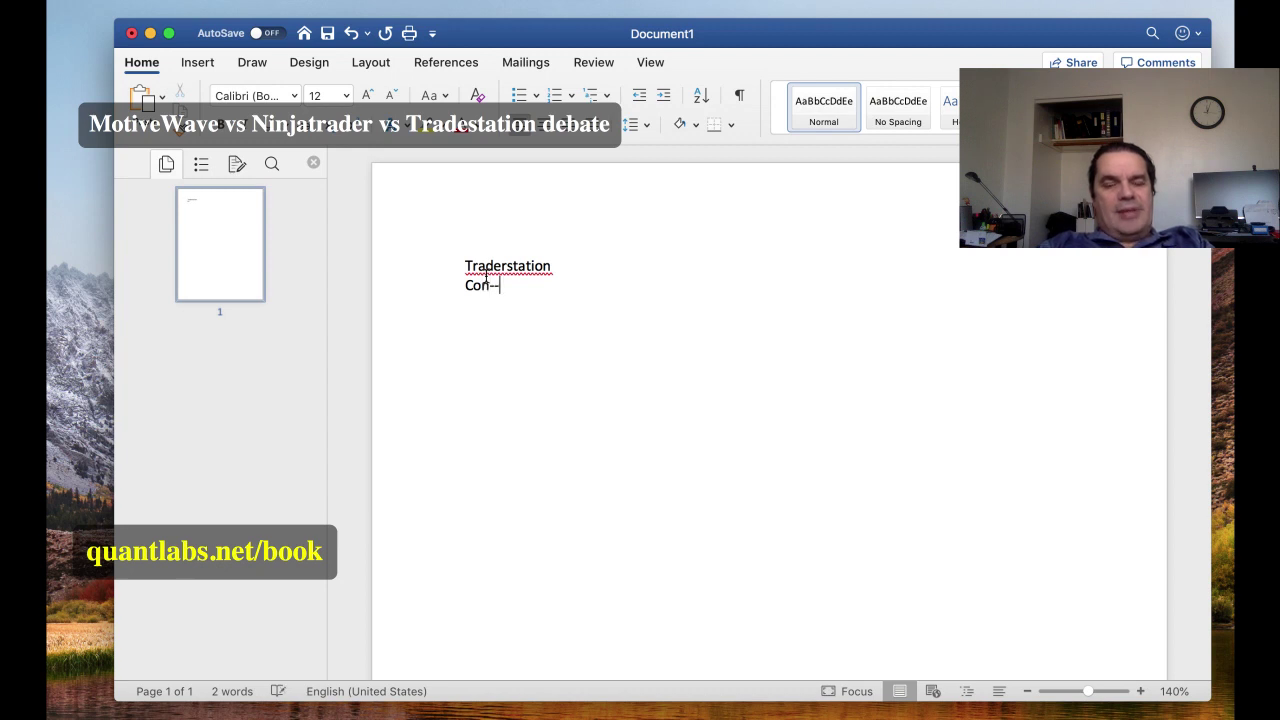
text(>Easy I)
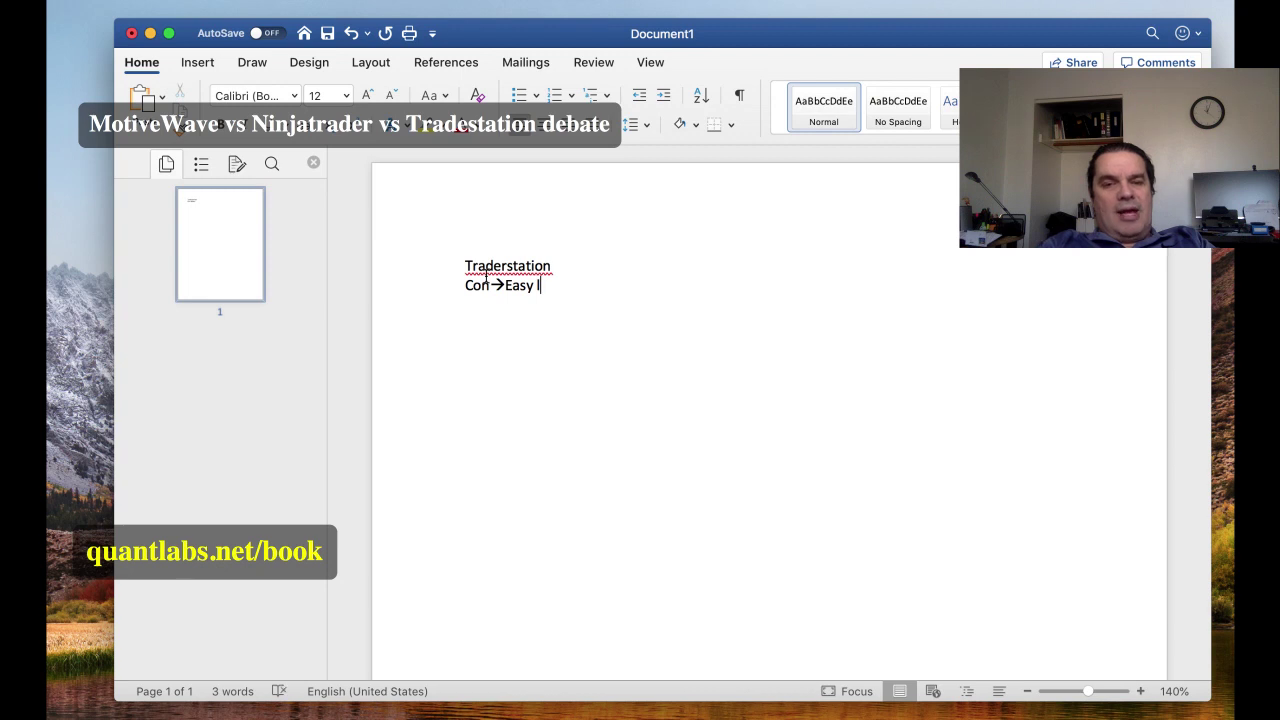
text(anguage)
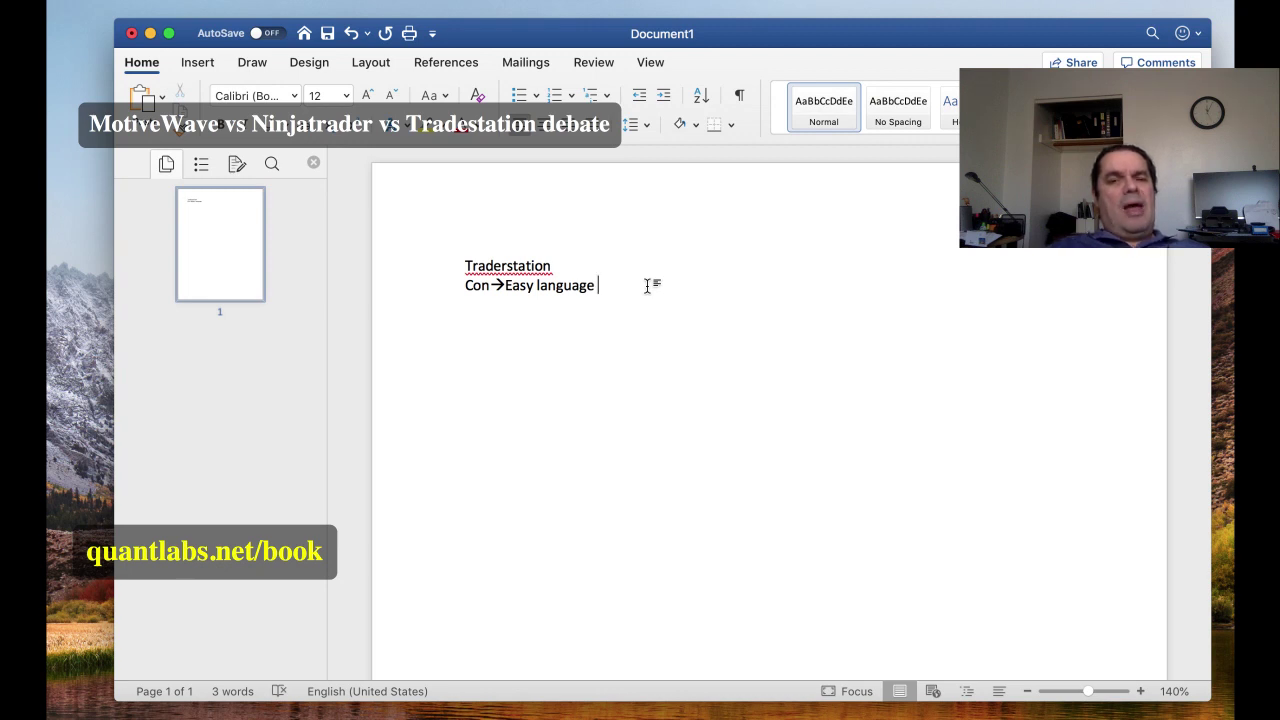
key(Return)
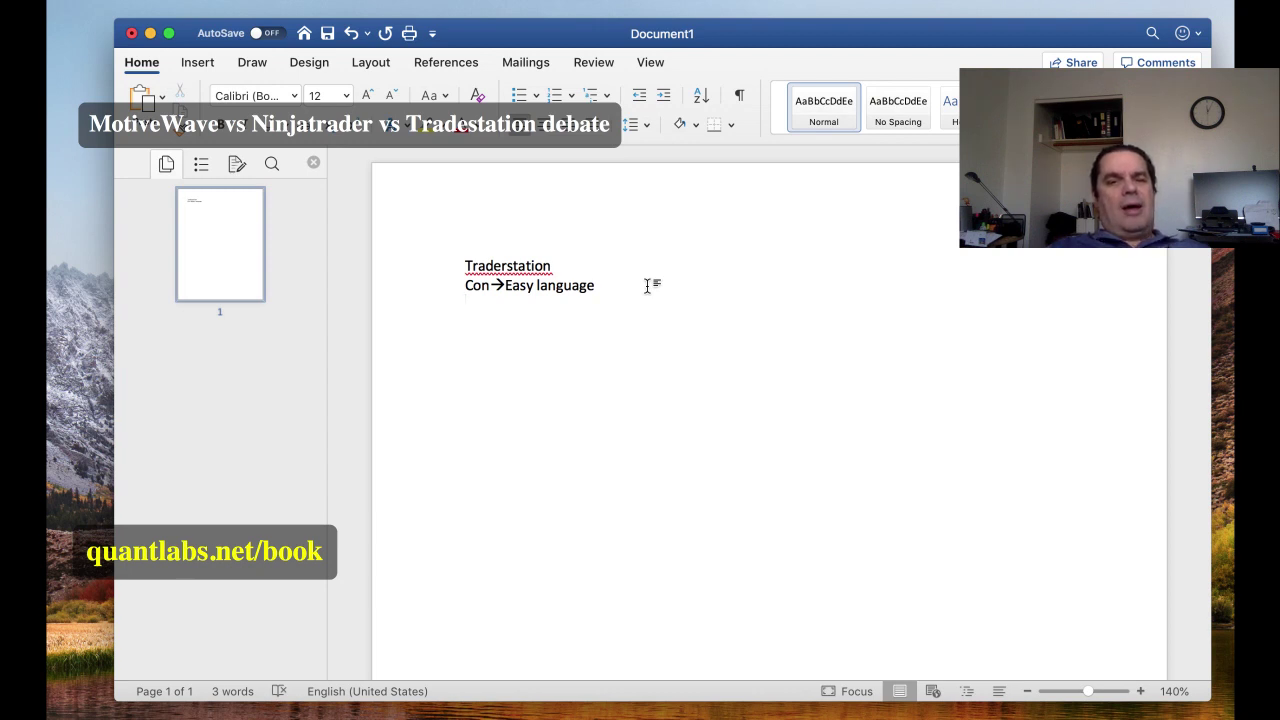
key(Return)
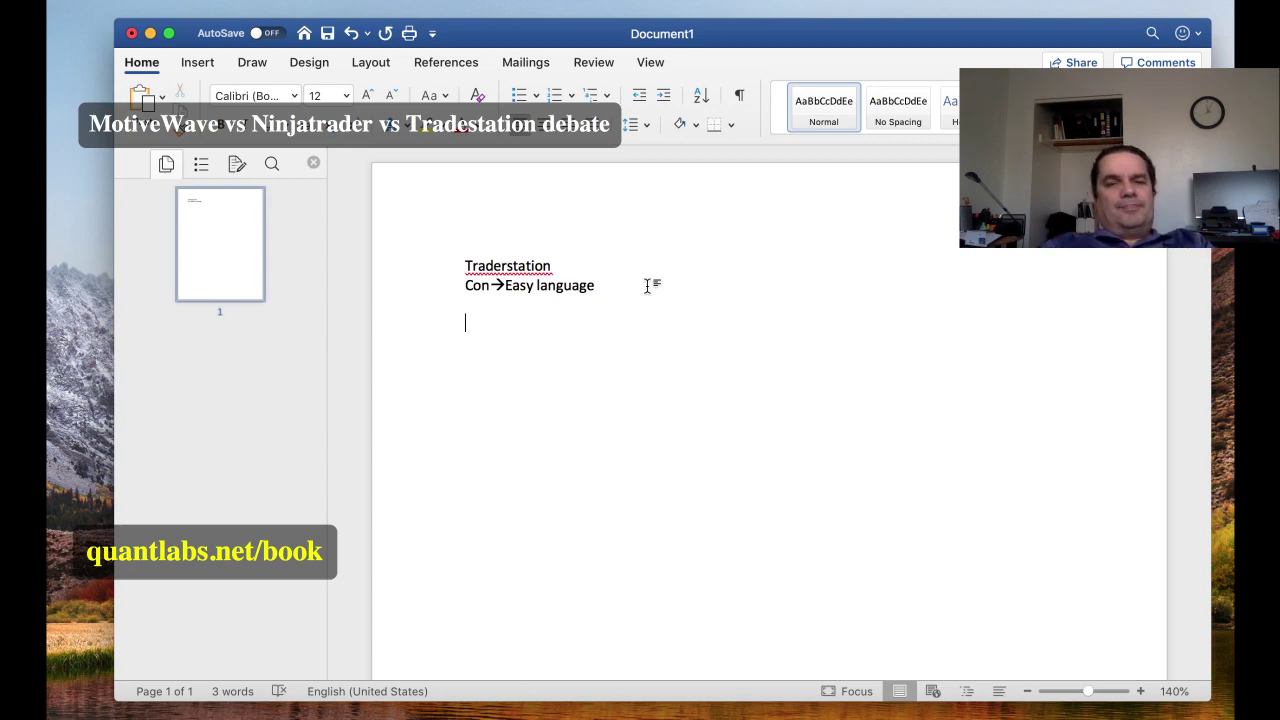
Add the NinjaTrader entry with 'C#' and 'Windows only' notes, then a blank line.
text(Ninja)
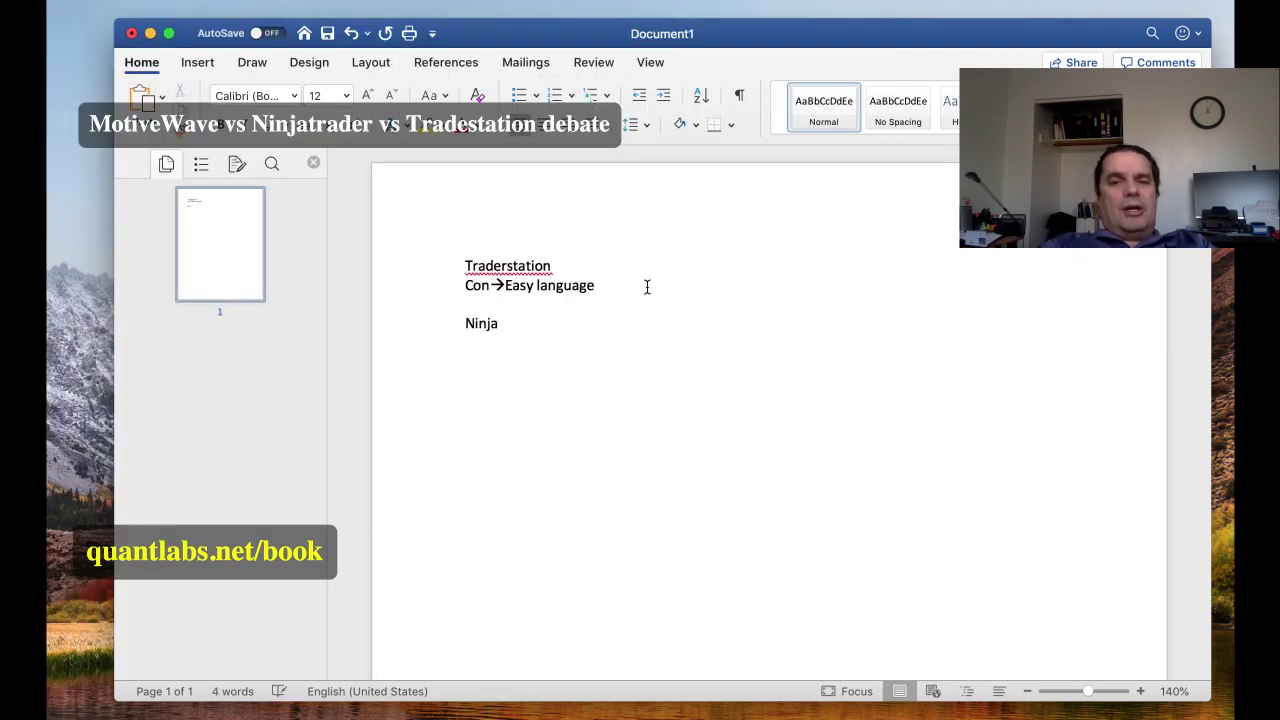
text(Trader )
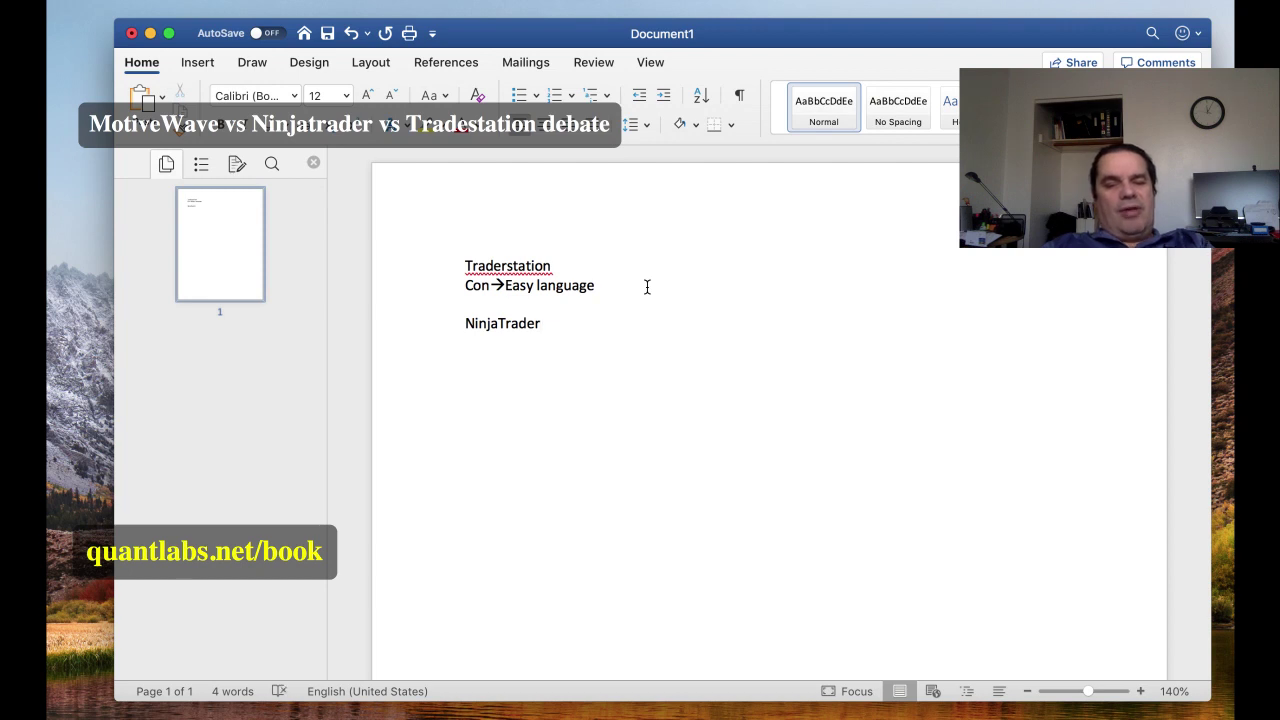
text(C#)
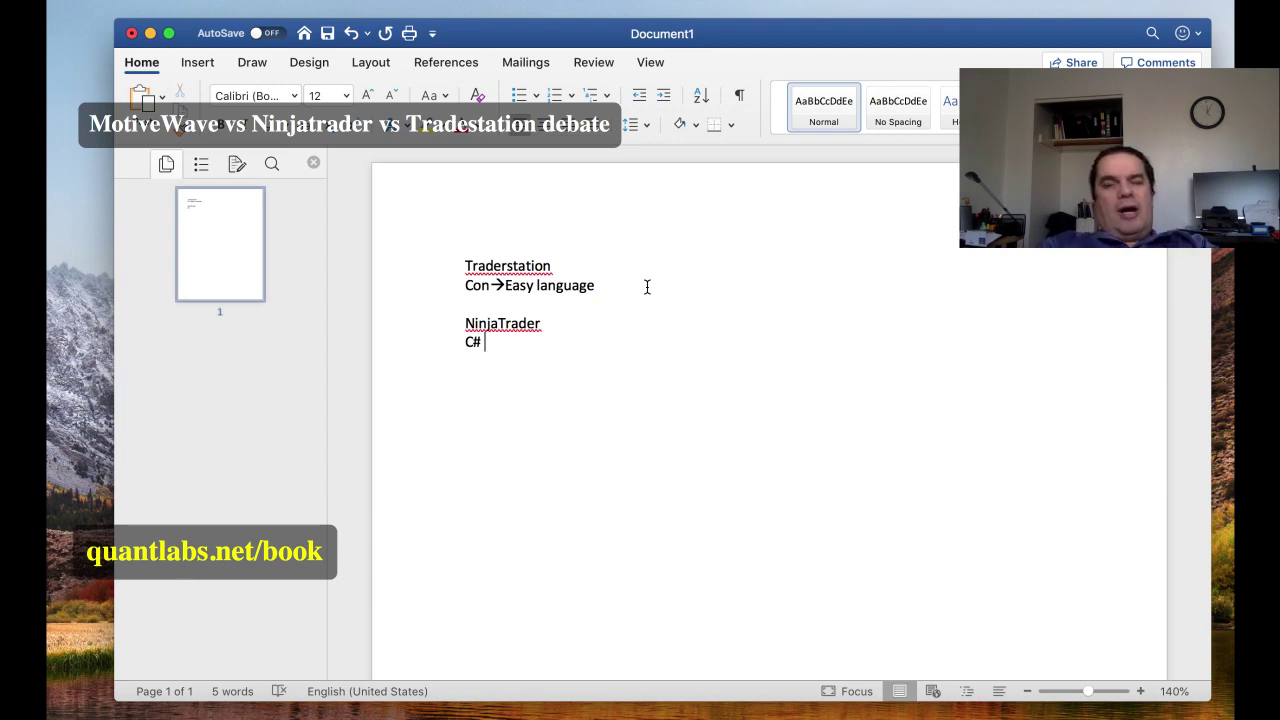
text(W)
key(BackSpace)
text(w)
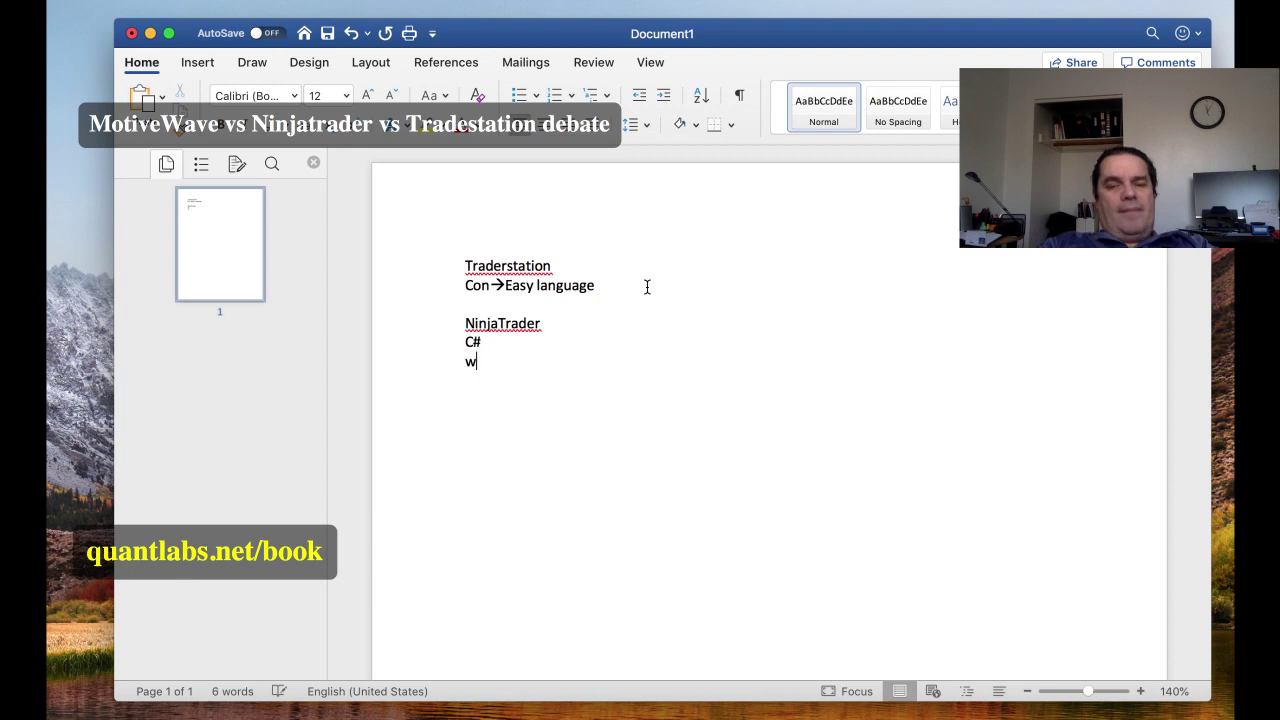
key(BackSpace)
text(Windows )
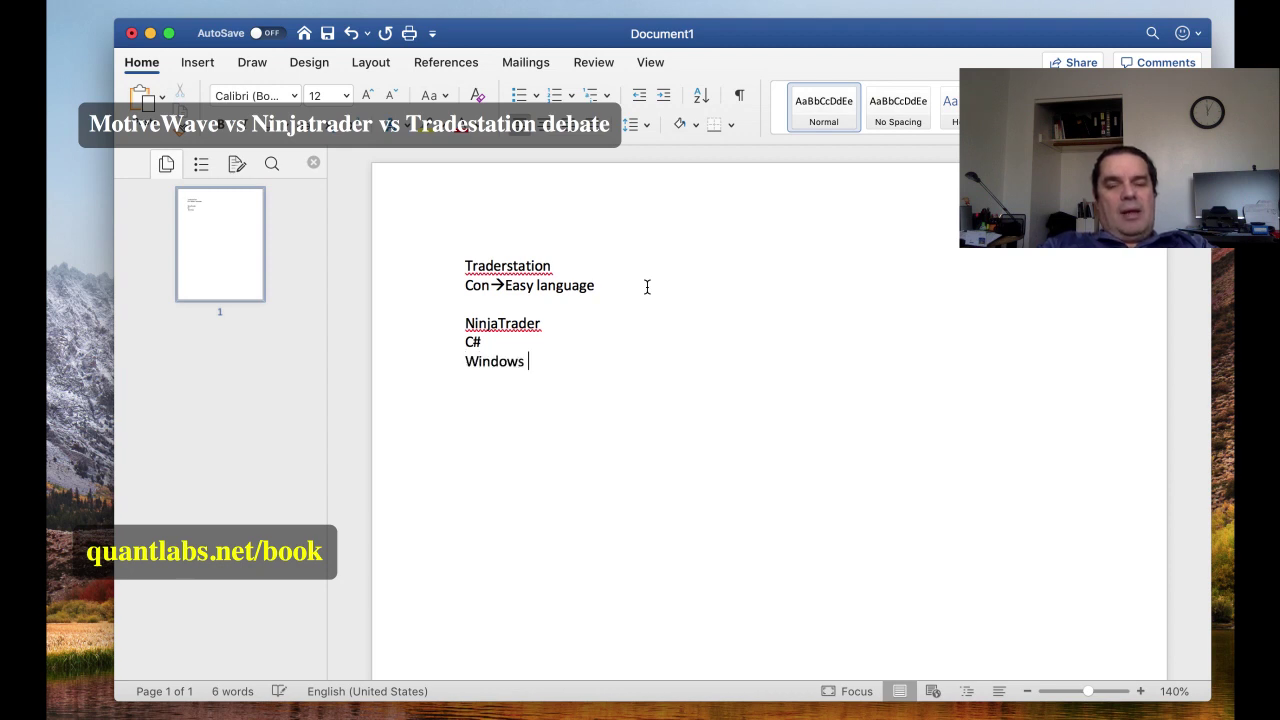
text(n)
key(BackSpace)
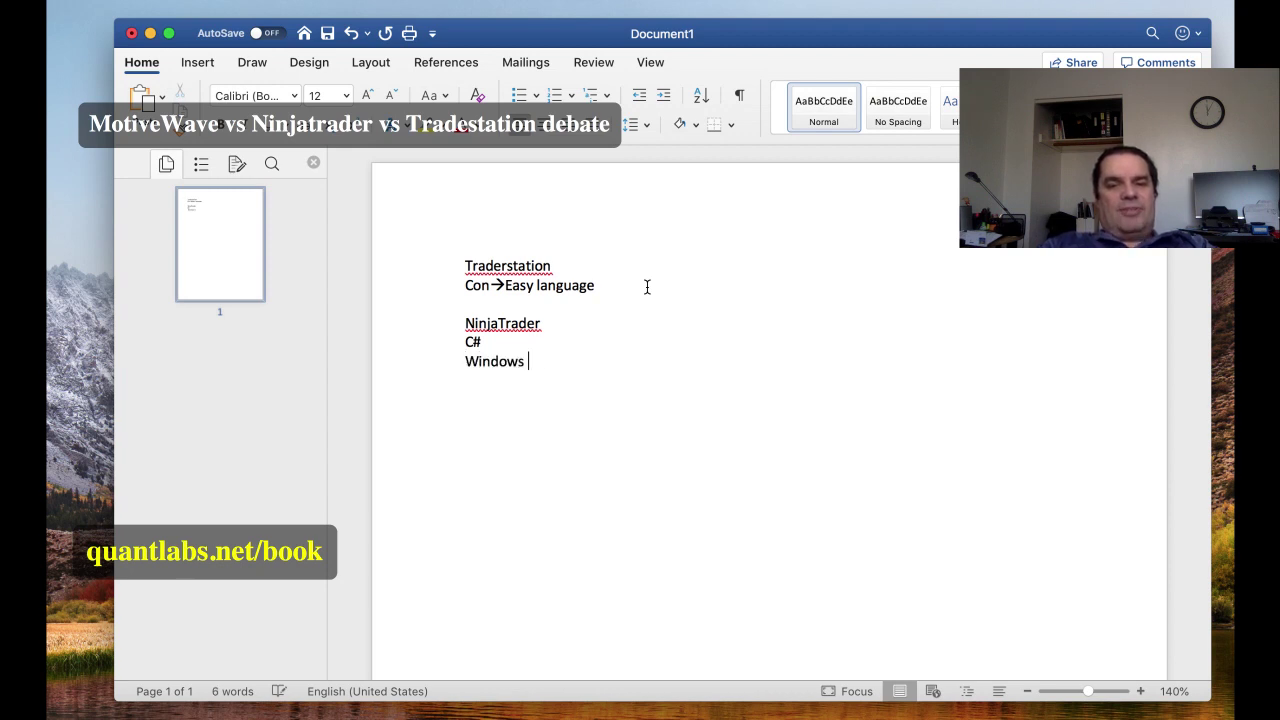
text(only)
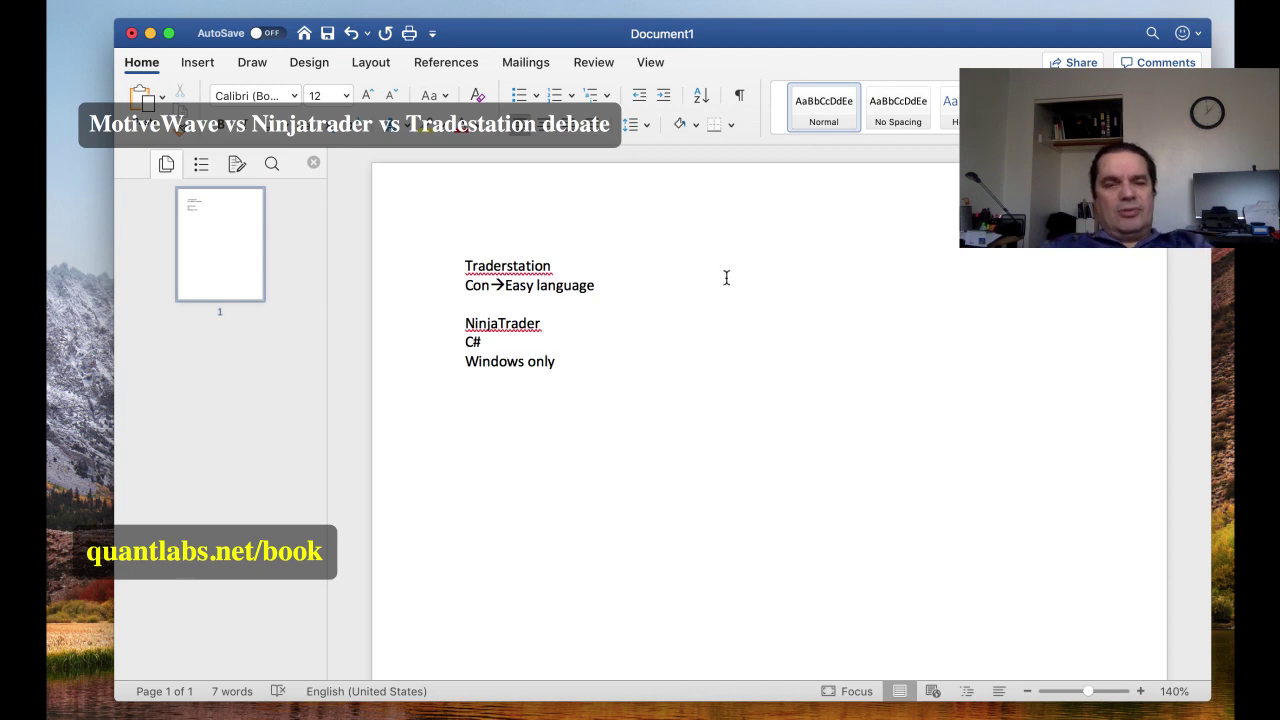
key(Return)
Type the 'MotiveWave' heading and open a fresh line beneath it.
text(Mot)
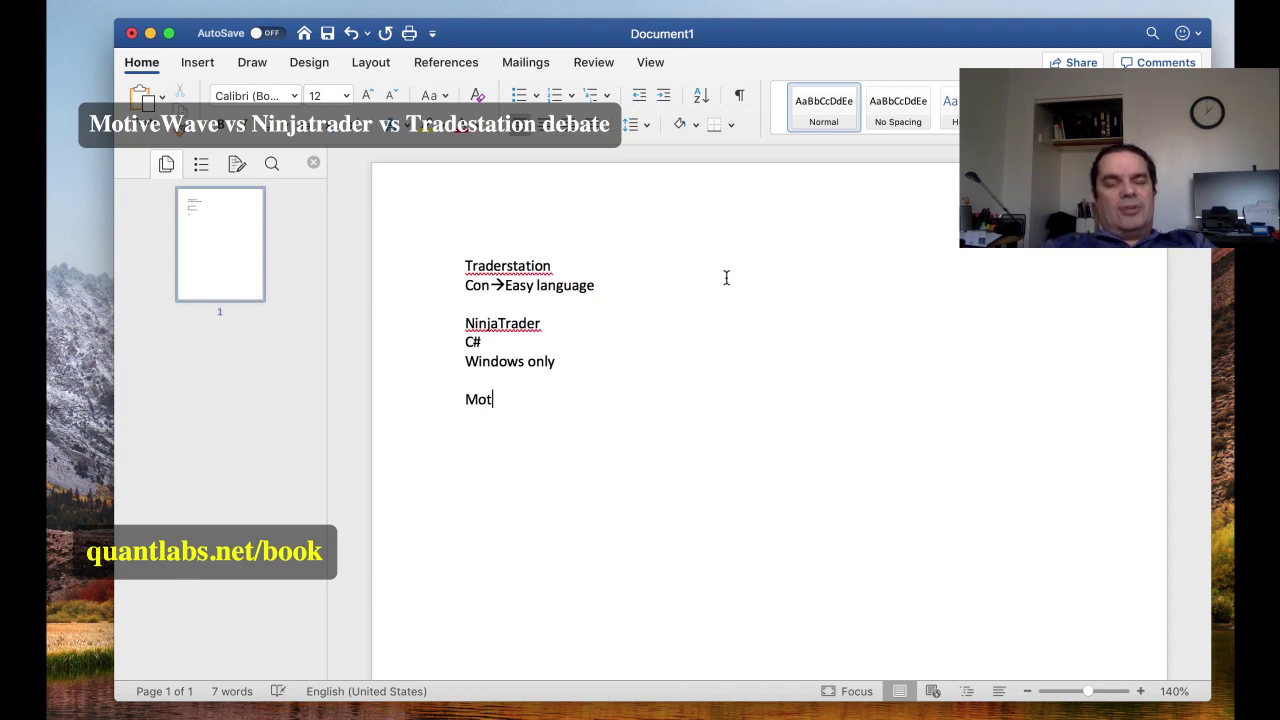
text(iveWave)
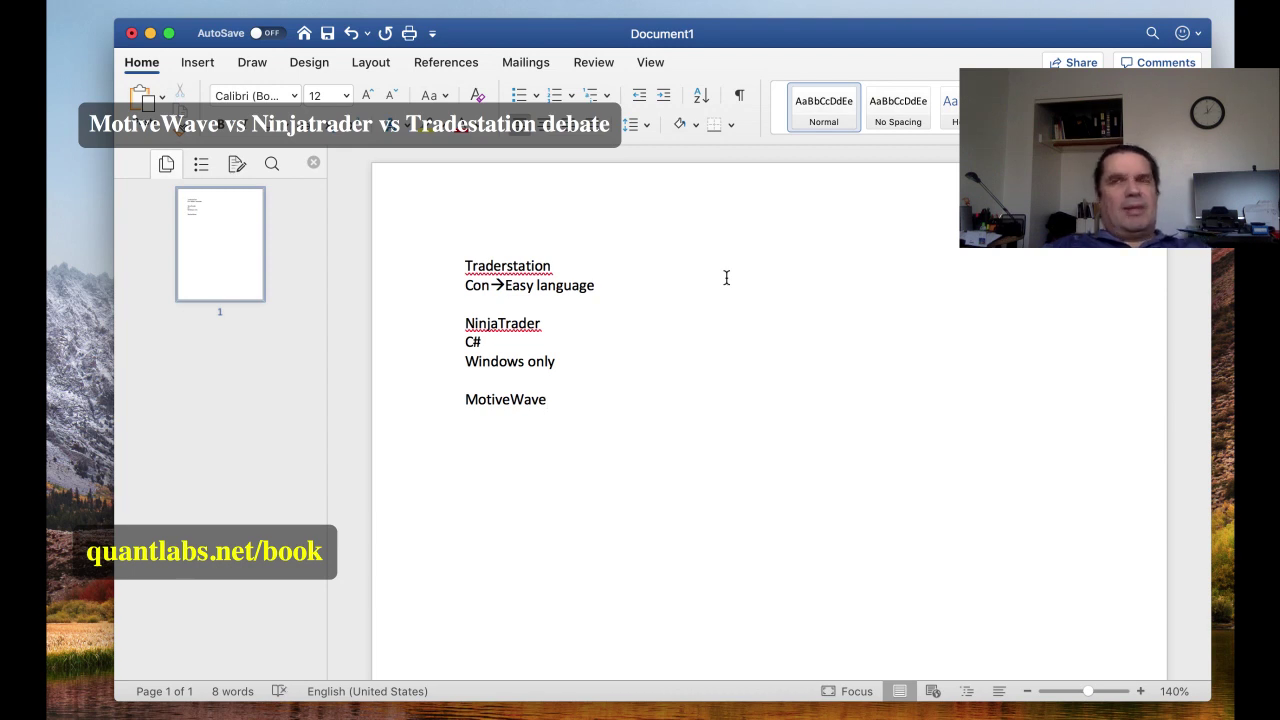
key(Return)
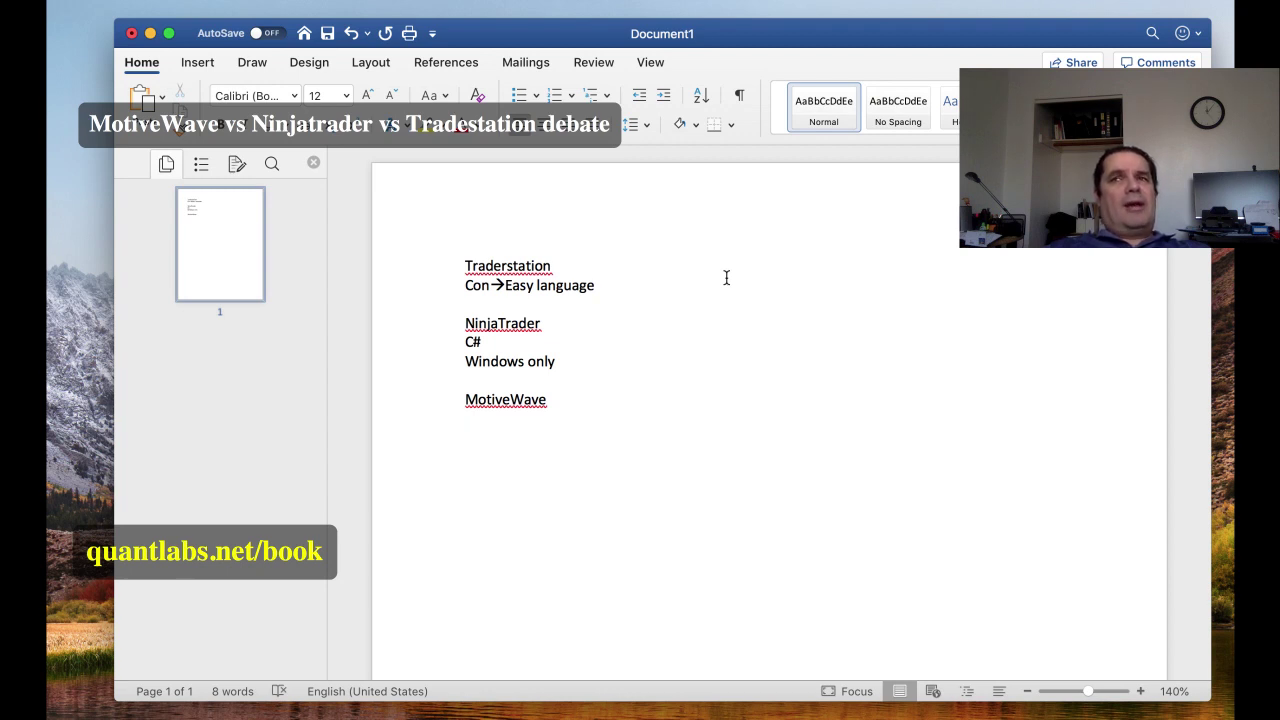
key(Return)
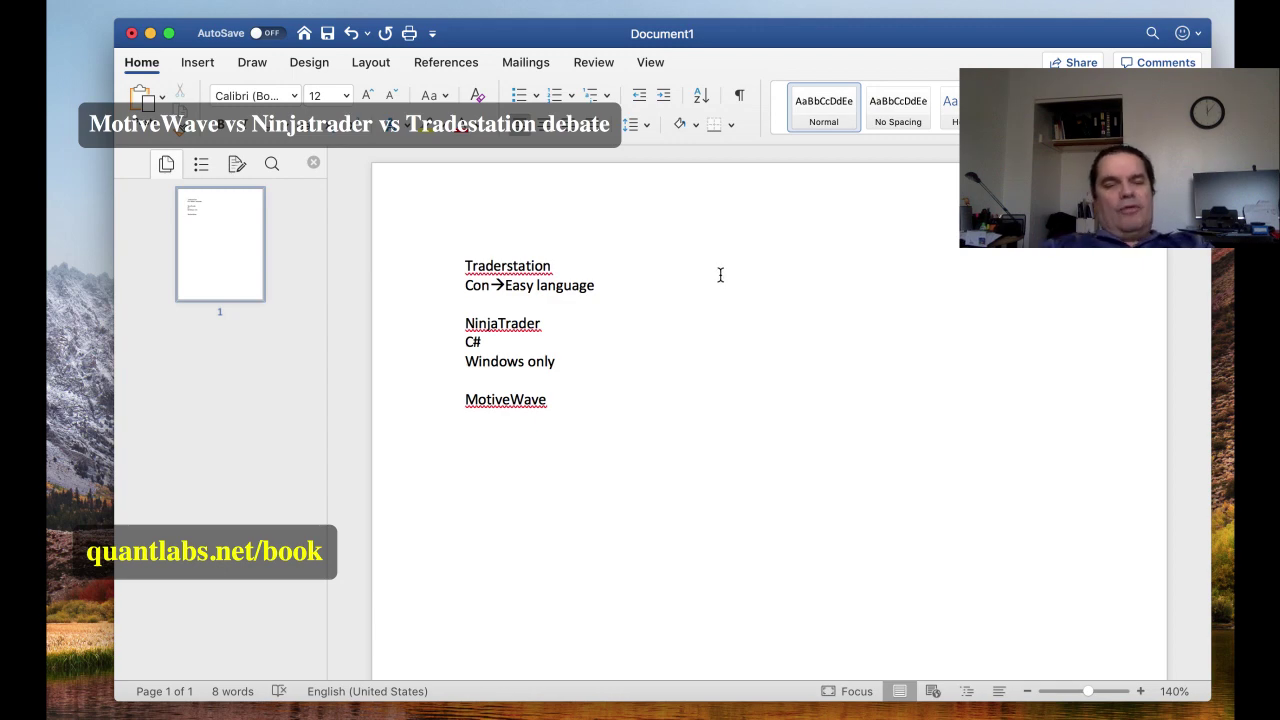
List 'Charting' as the first MotiveWave note and start a new line below it.
text(Mul)
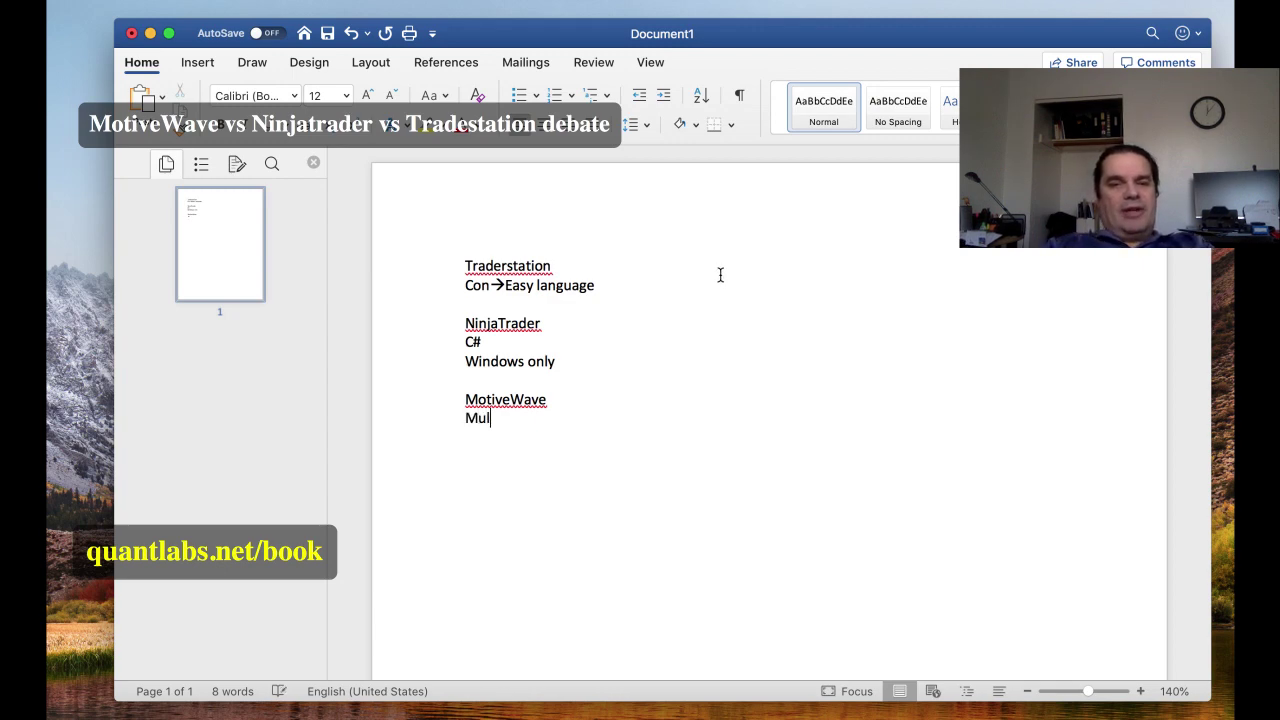
key(BackSpace)
key(BackSpace)
key(BackSpace)
text(Cha)
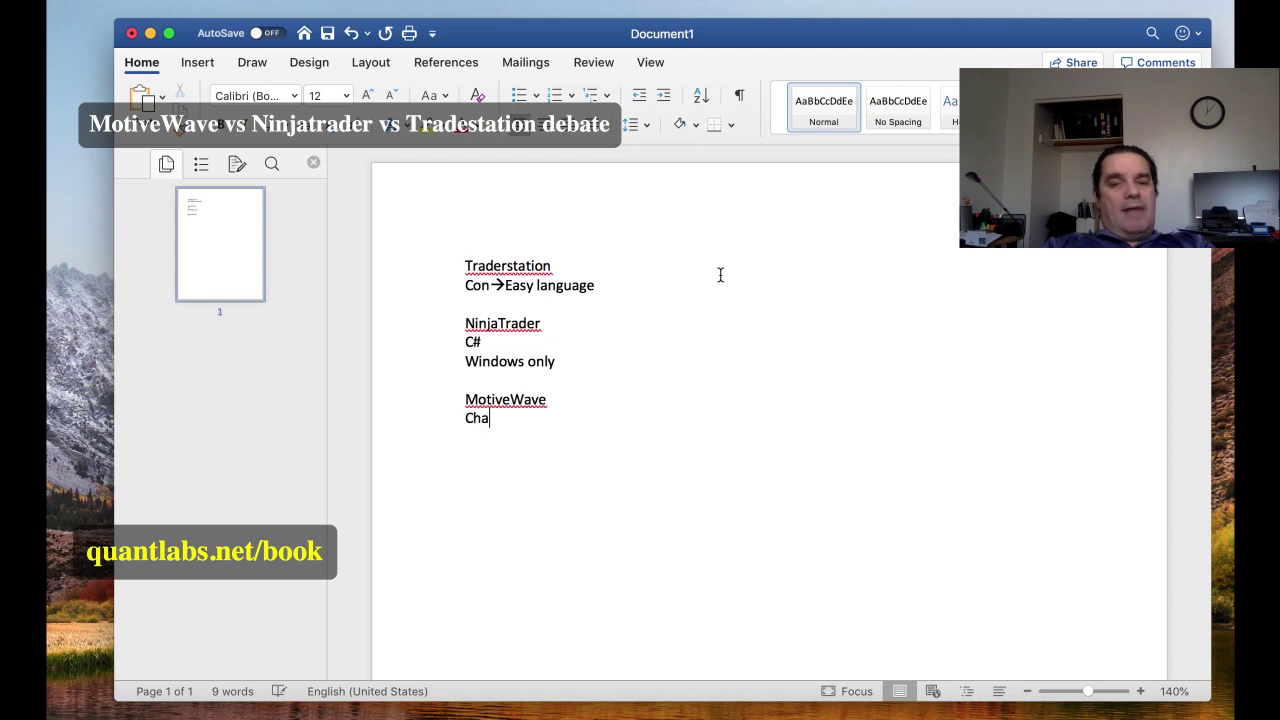
text(rting)
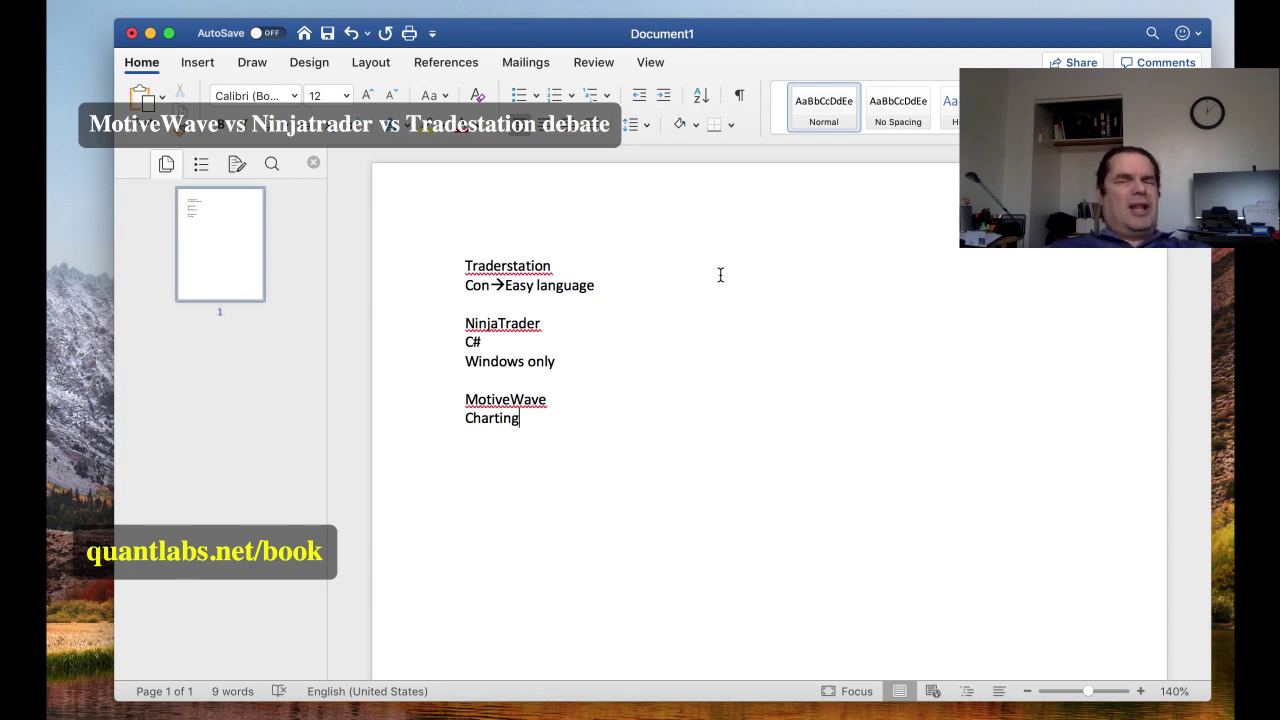
scroll(720, 275, down, 1)
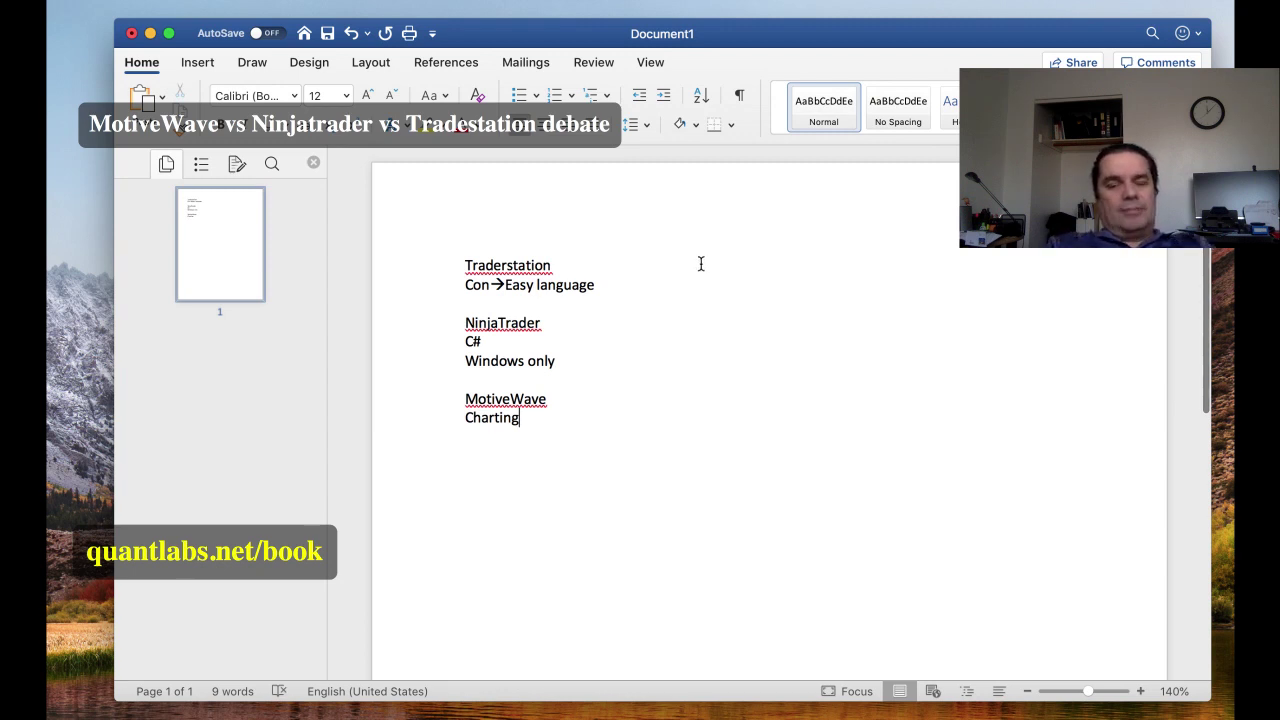
key(Return)
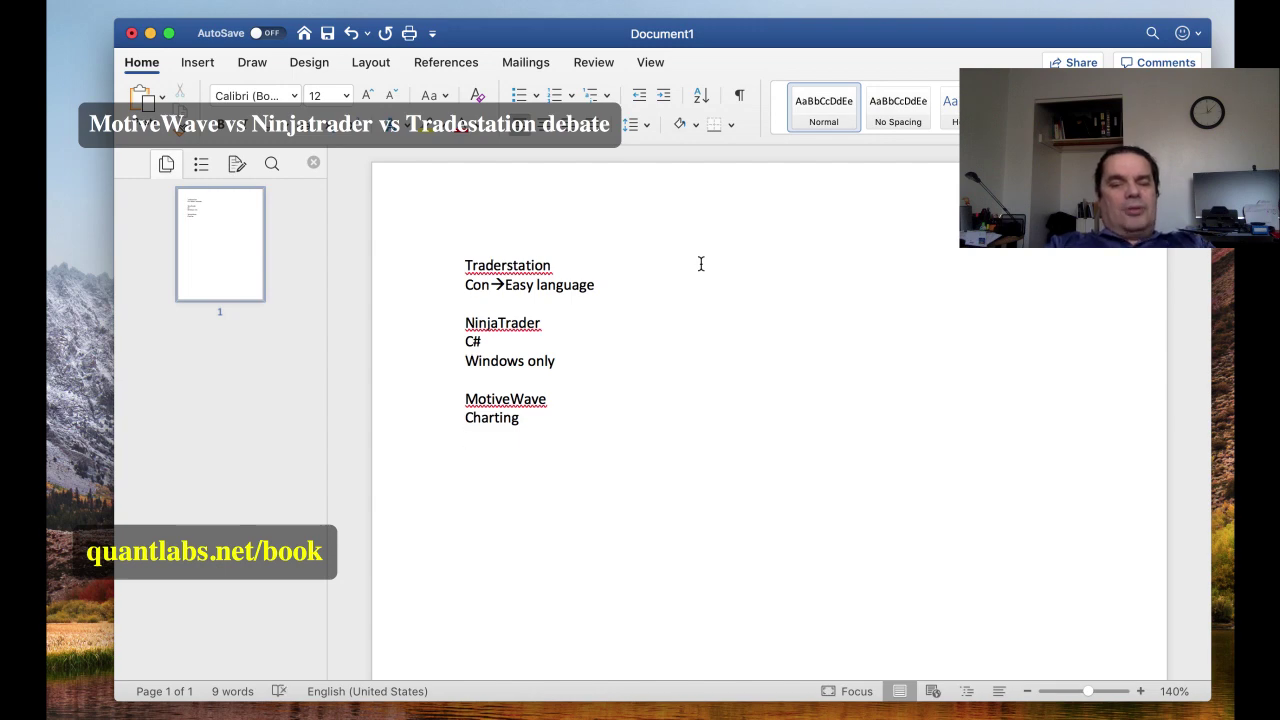
Type 'Multi OS' on the line under Charting.
text(Multi OS)
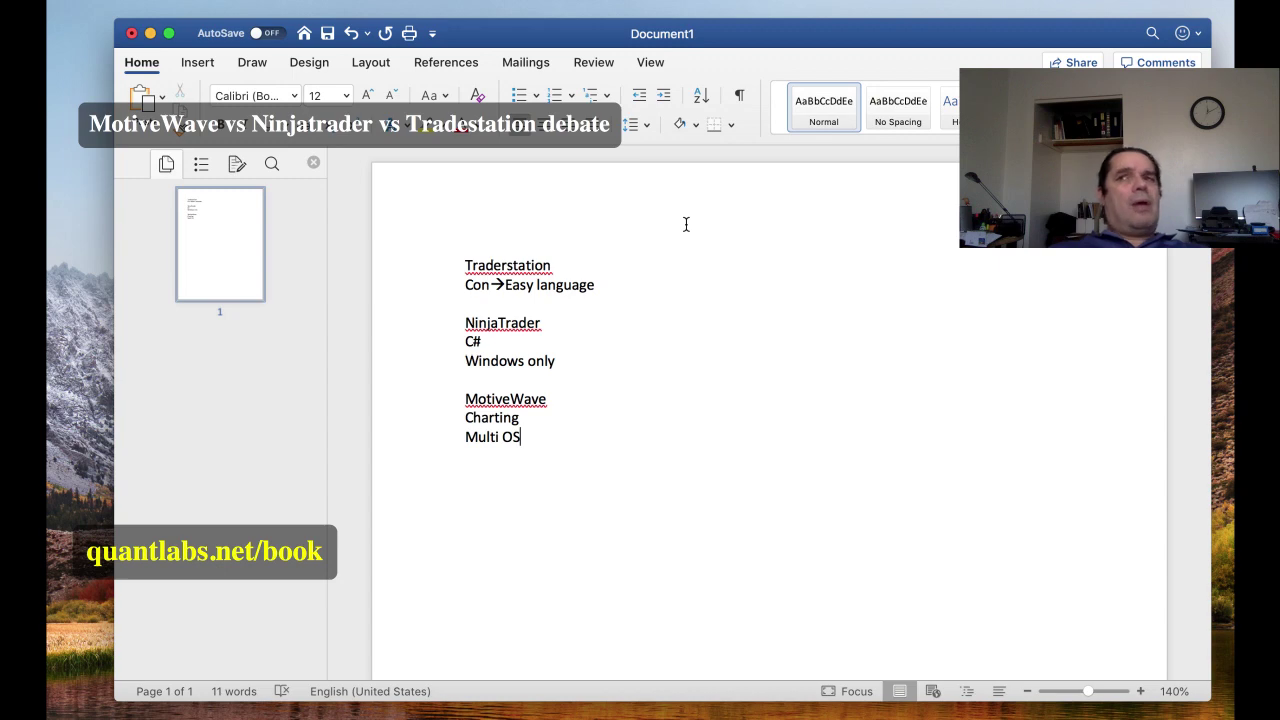
Add 'CryptoWave' and 'Java' on separate lines beneath Multi OS.
key(Return)
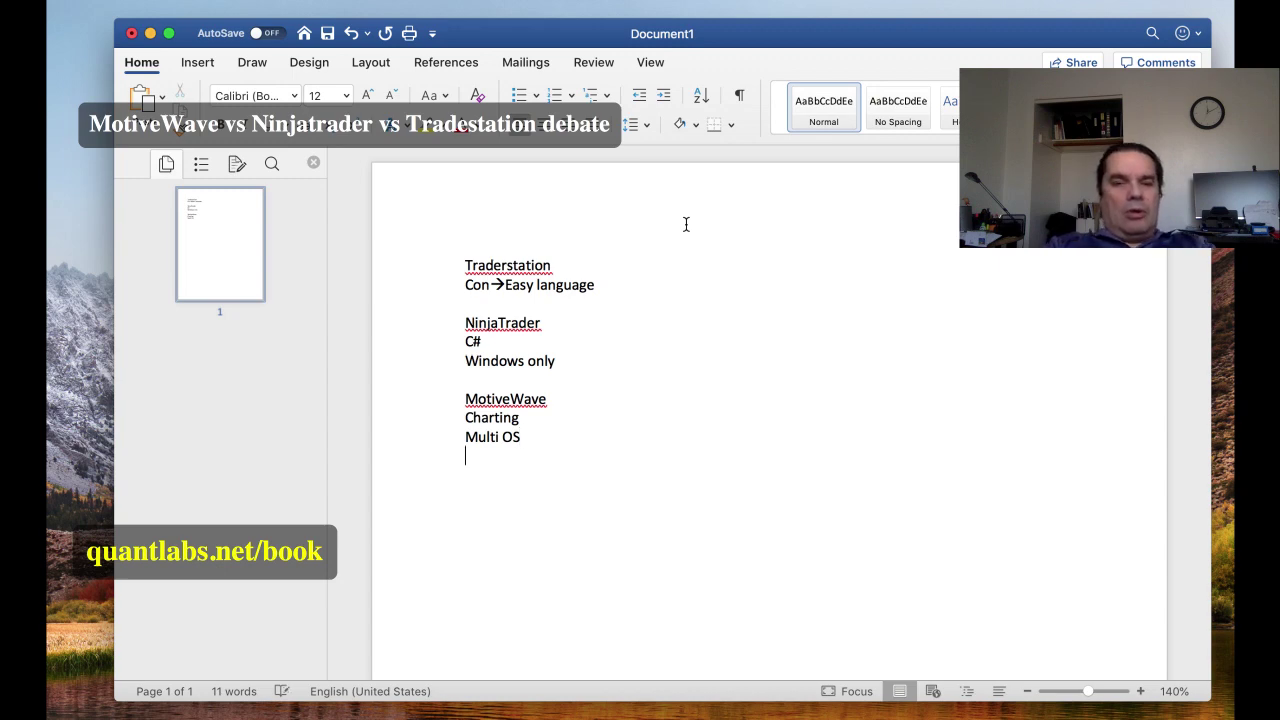
text(Cyrpto)
key(BackSpace)
key(BackSpace)
key(BackSpace)
key(BackSpace)
key(BackSpace)
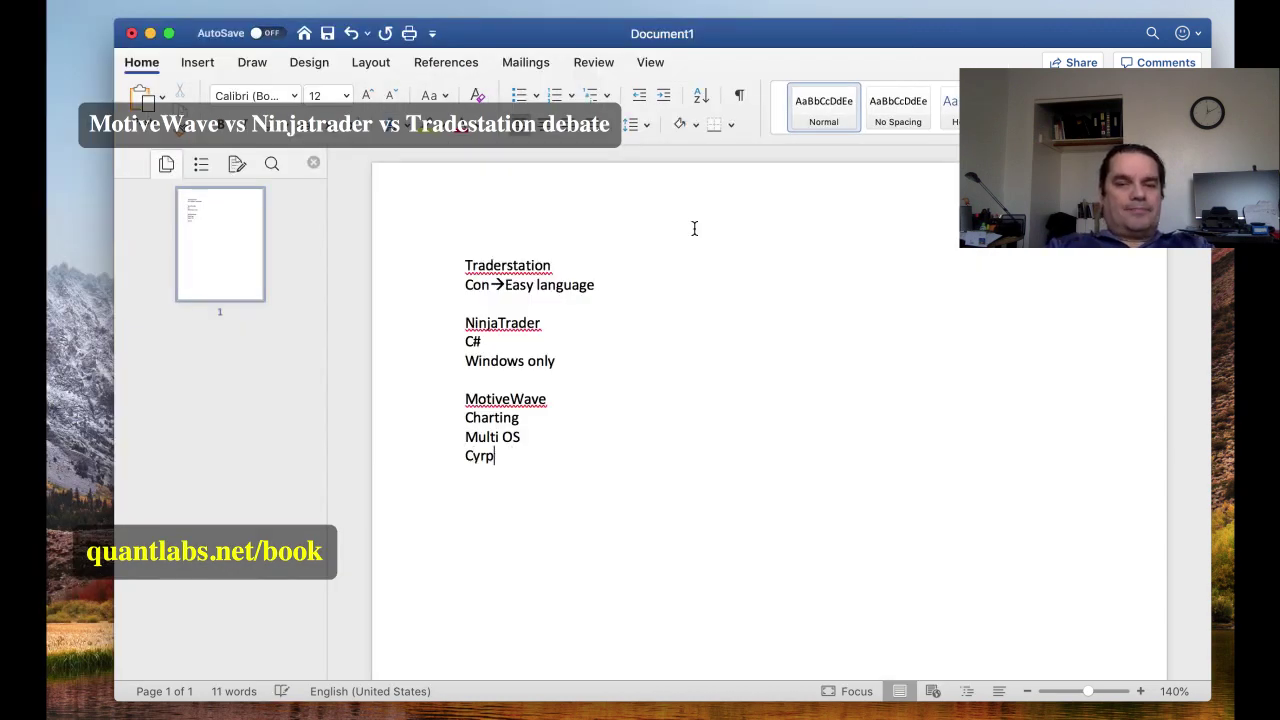
text(rypto)
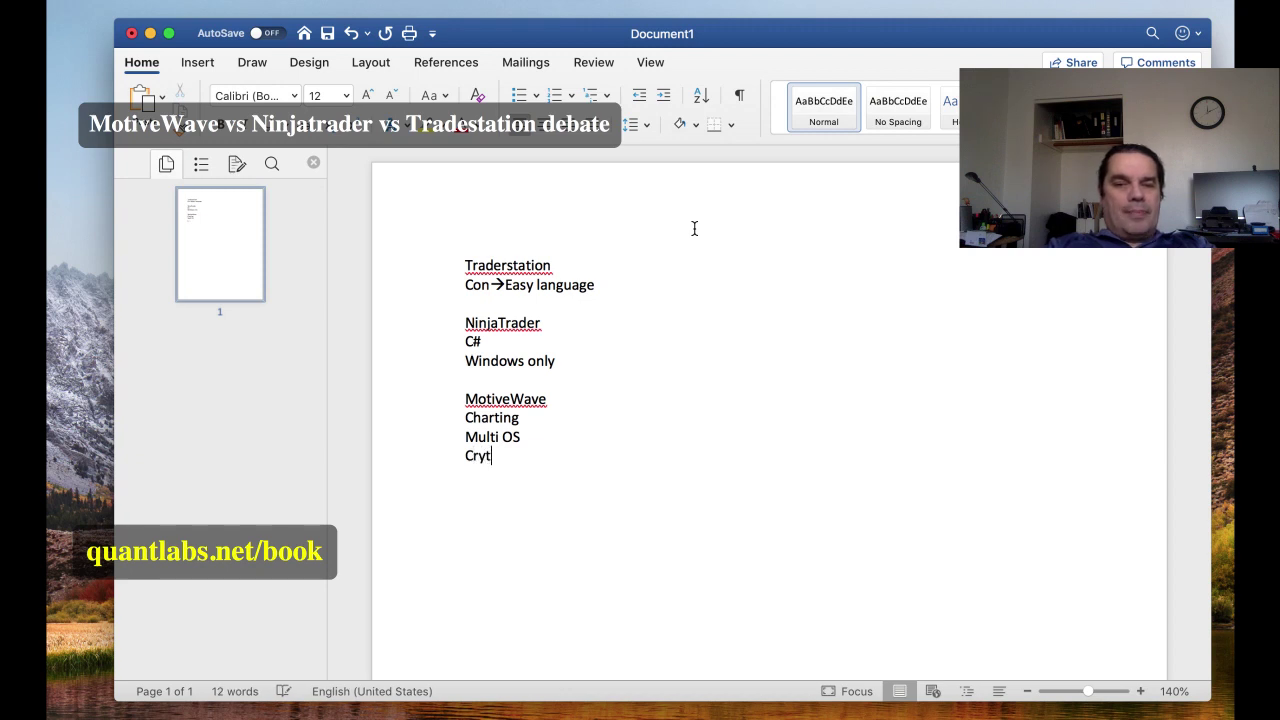
key(BackSpace)
text(Wave)
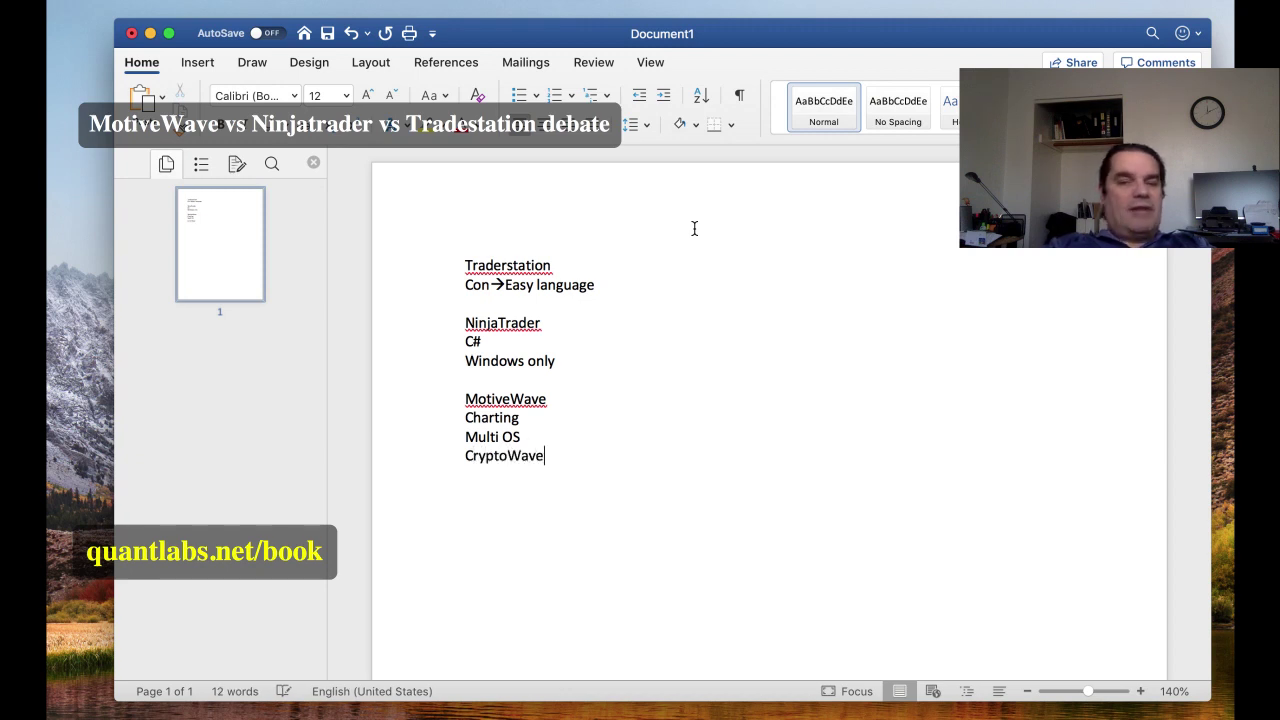
key(Return)
text(Java)
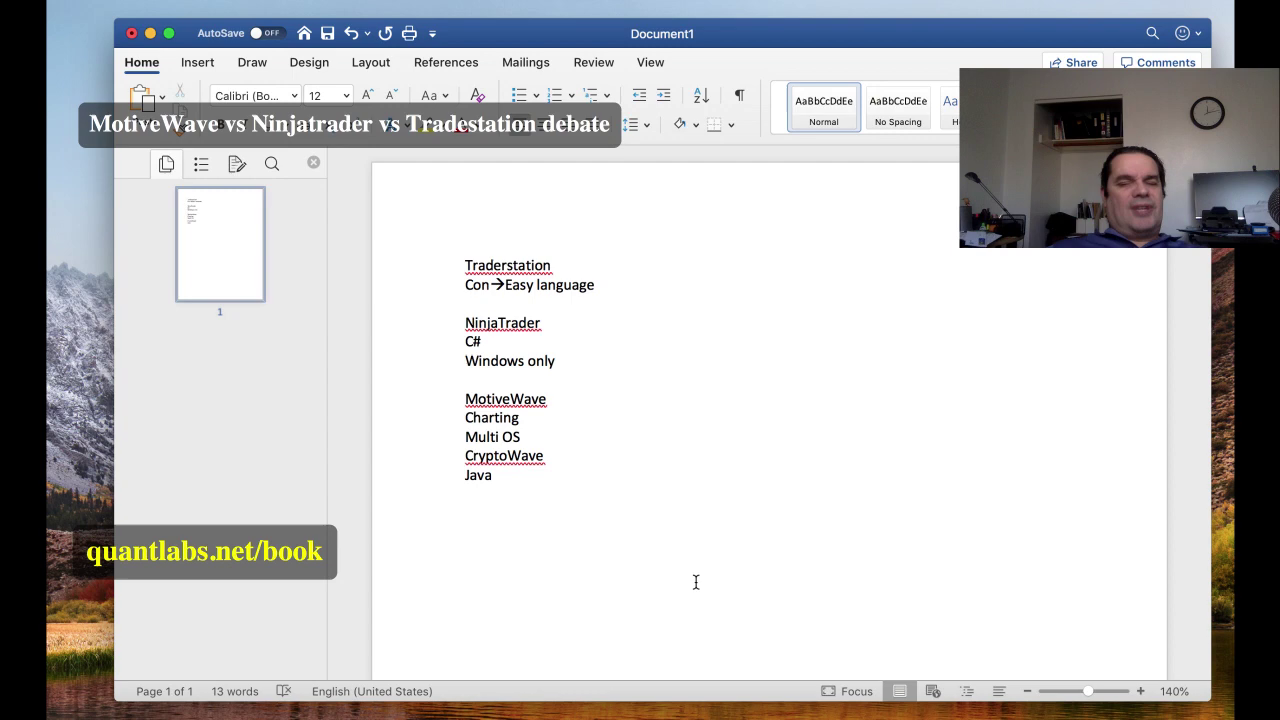
In Firefox, open the suggested quantlabs YouTube channel page in a new tab.
click(680, 708)
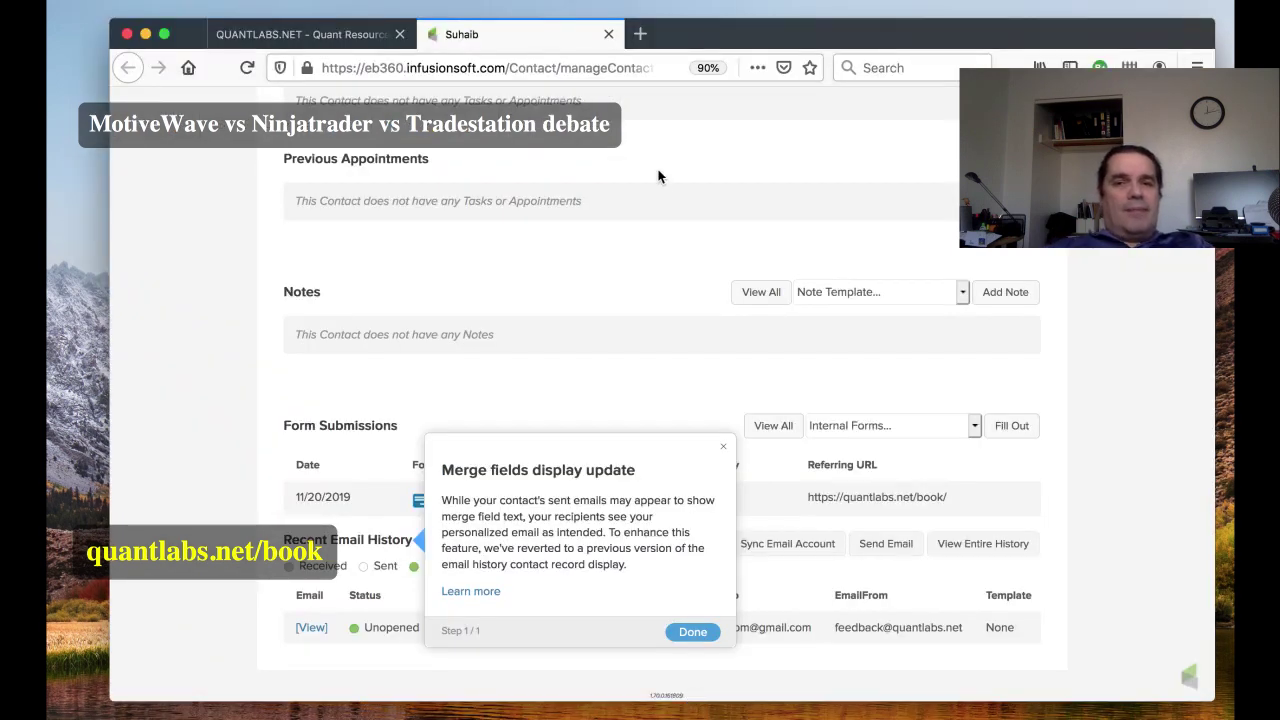
key(super+t)
text(youtube.com/)
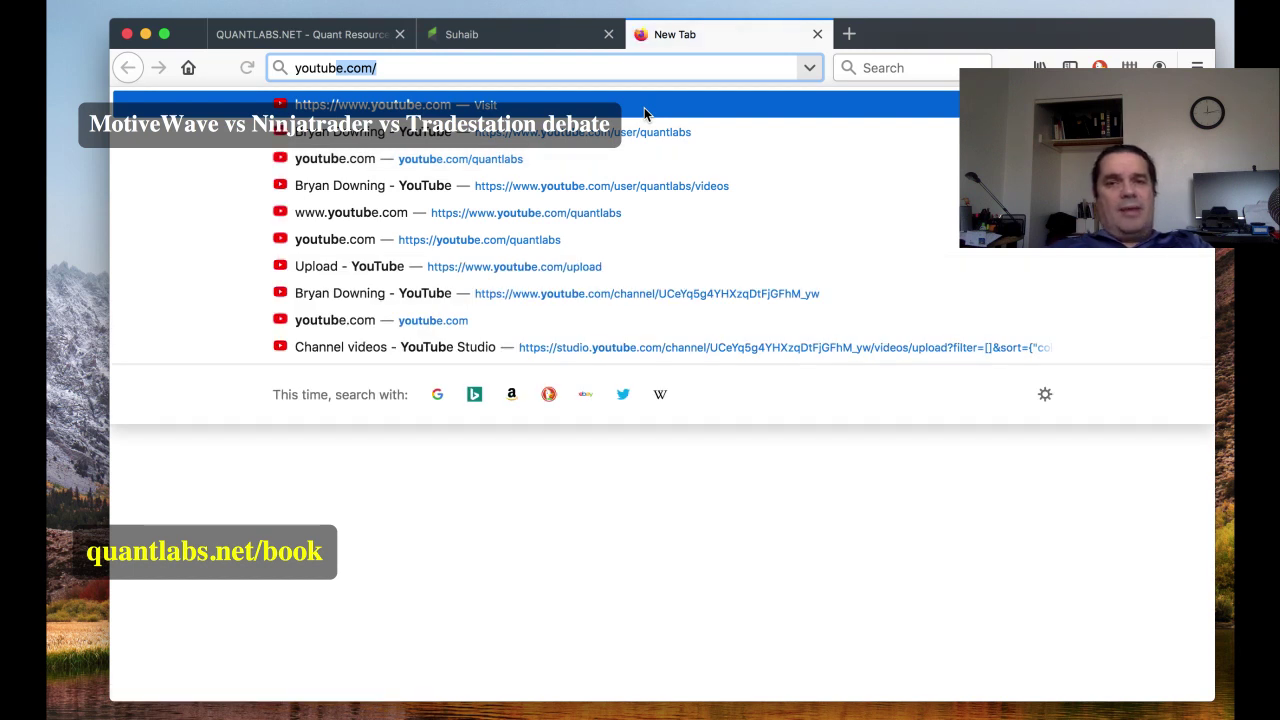
key(Down)
key(Return)
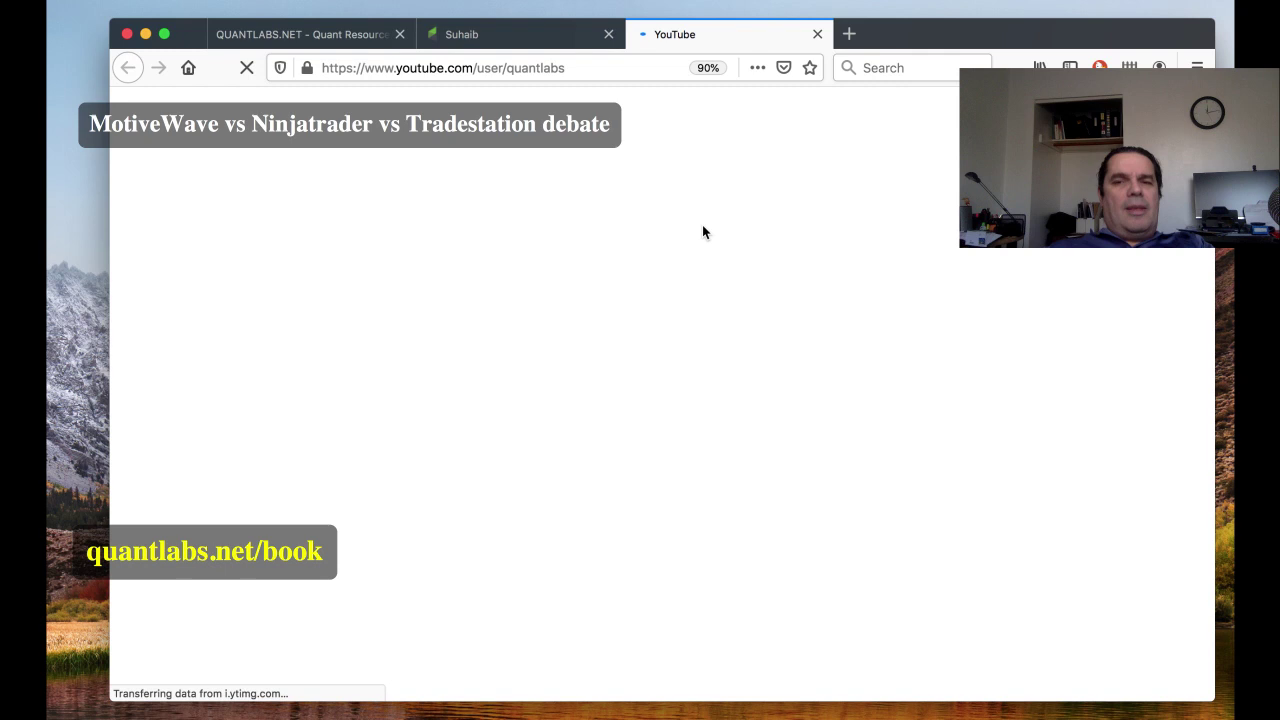
In another tab, load quantlabs.net/blog/, then change the address to quantlabs.net/book.
click(848, 36)
text(quantlabs.net/)
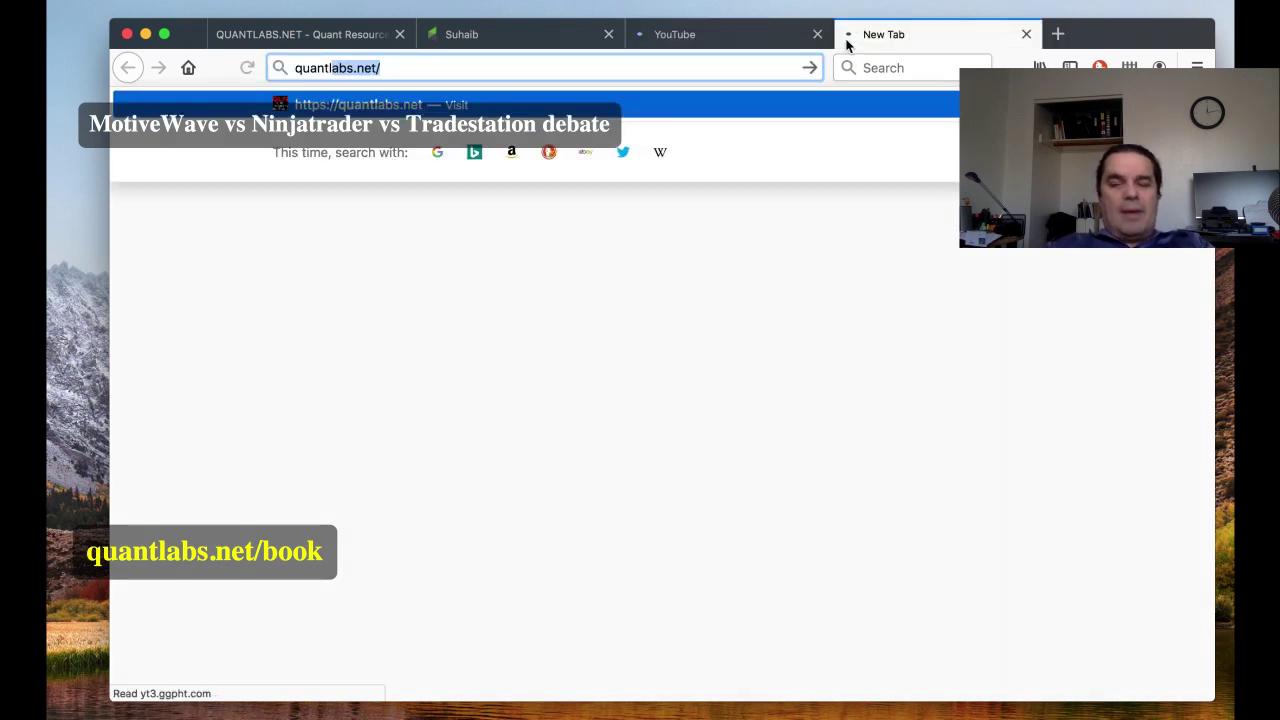
key(Right)
text(blog/)
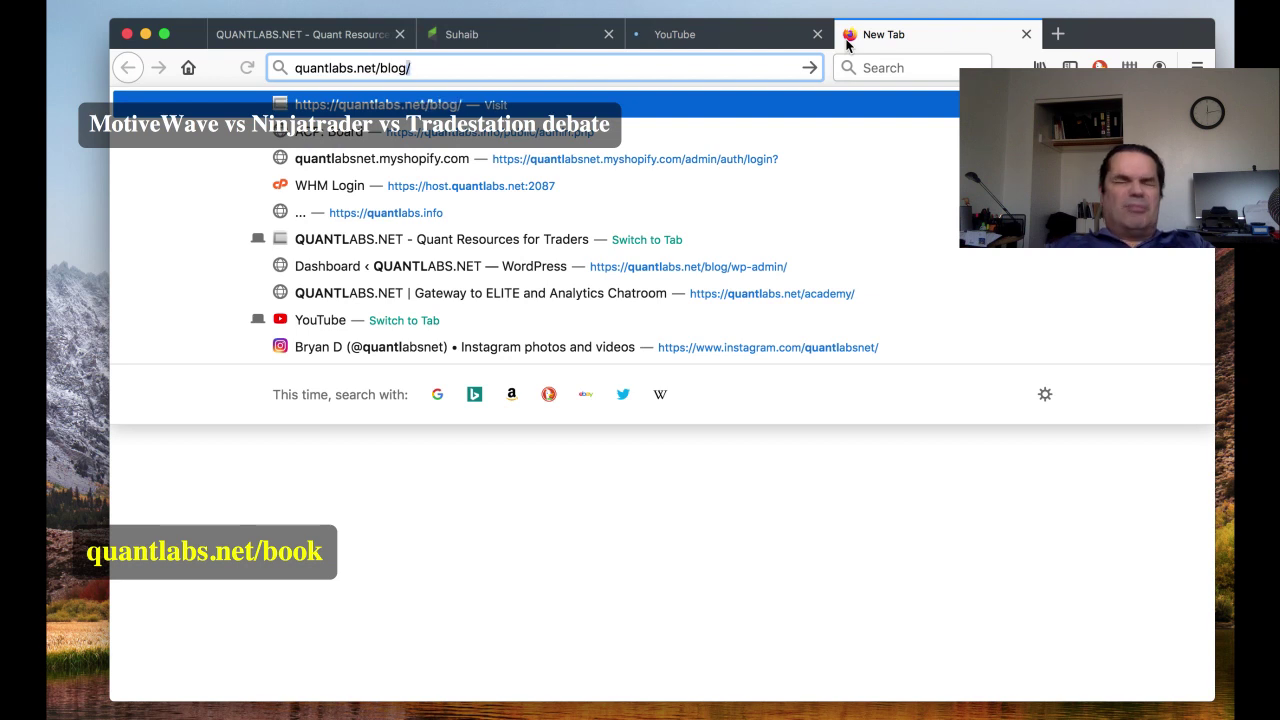
key(Return)
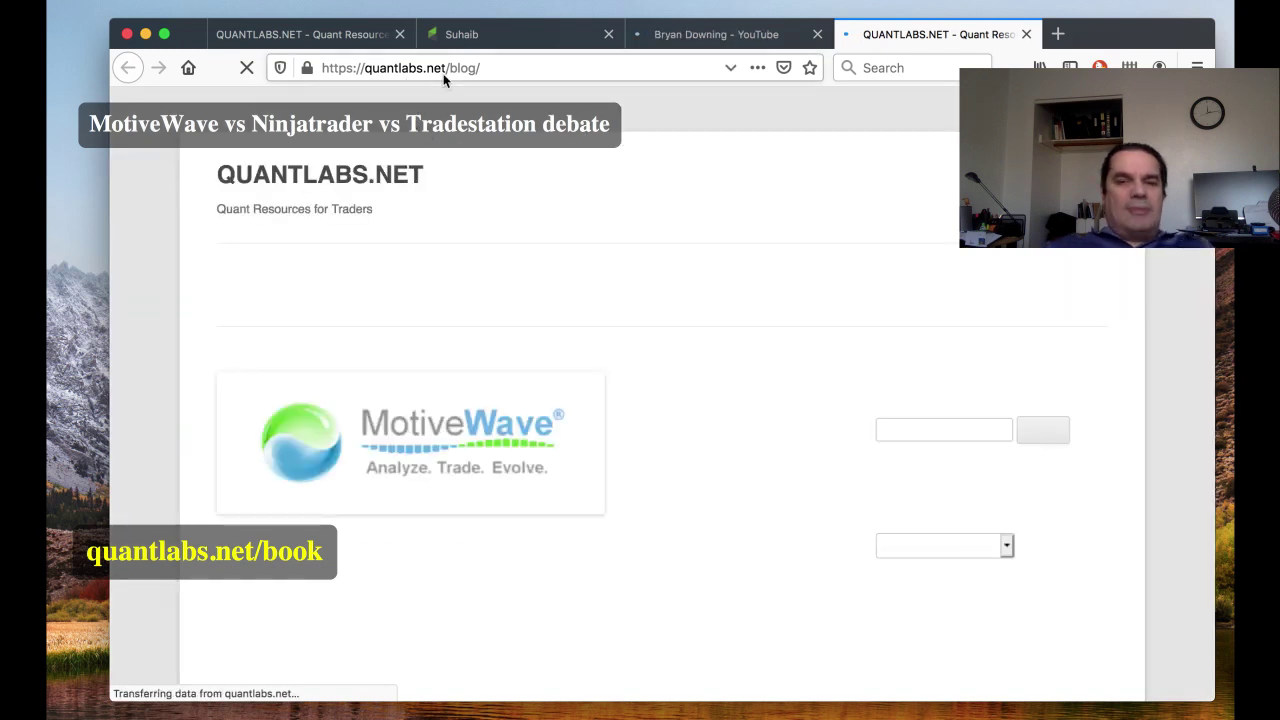
drag(449, 68, 604, 65)
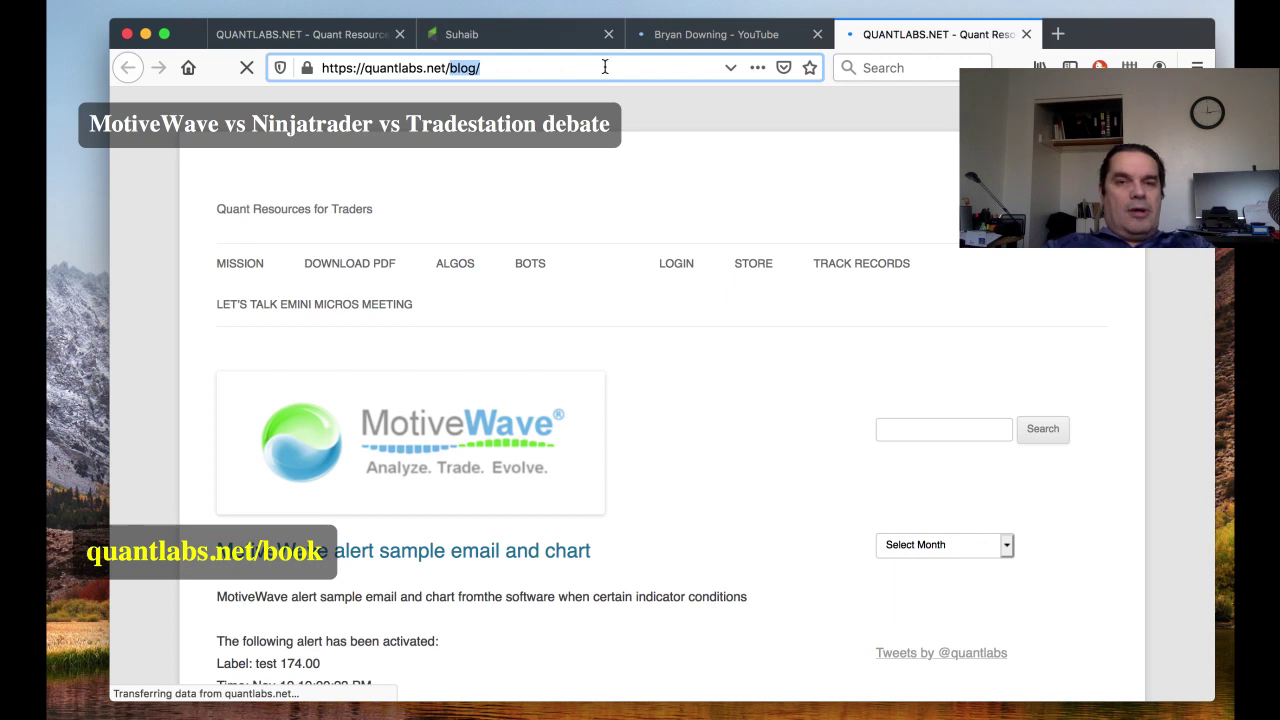
text(book)
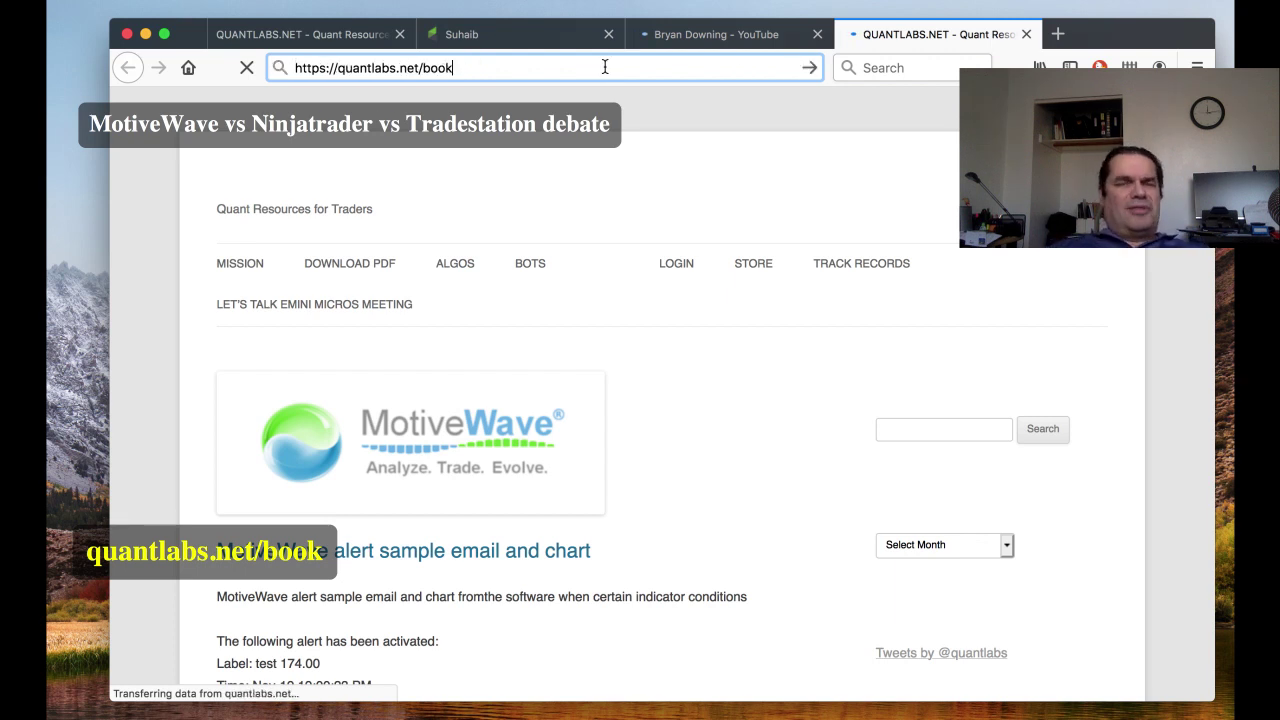
key(Return)
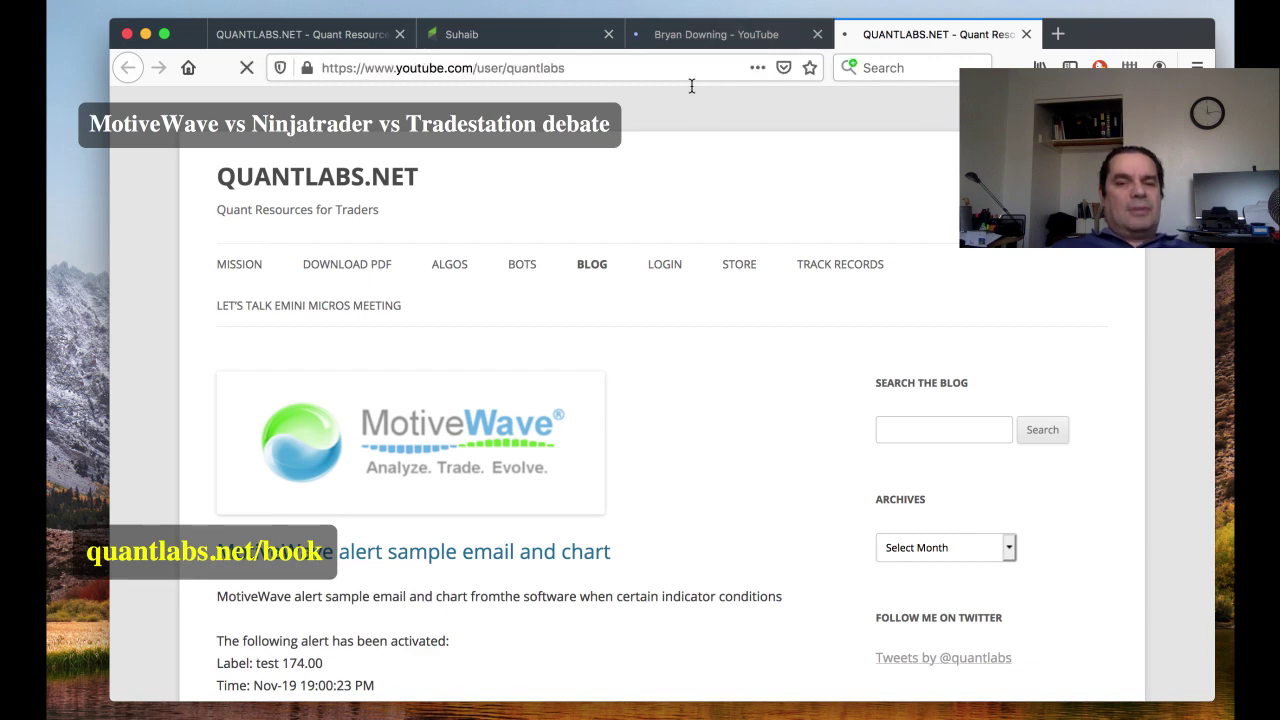
Show the YouTube channel's created playlists, including MotiveWave (29).
click(716, 34)
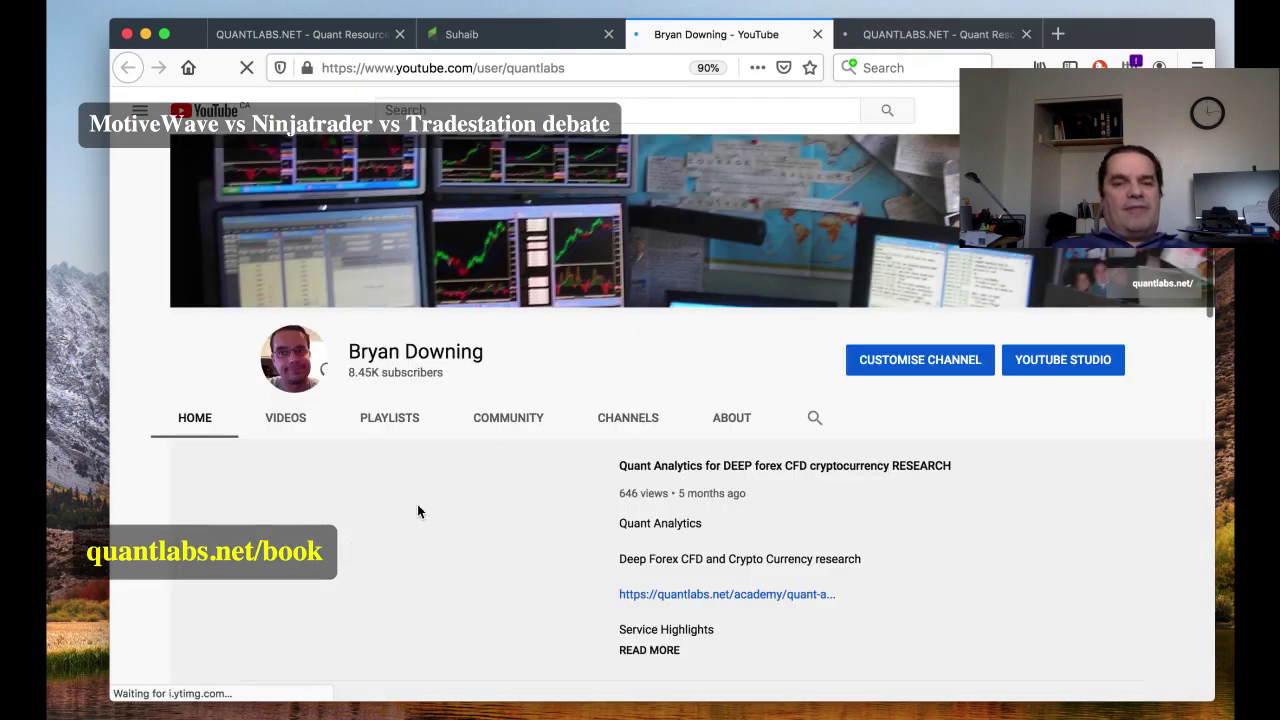
click(404, 420)
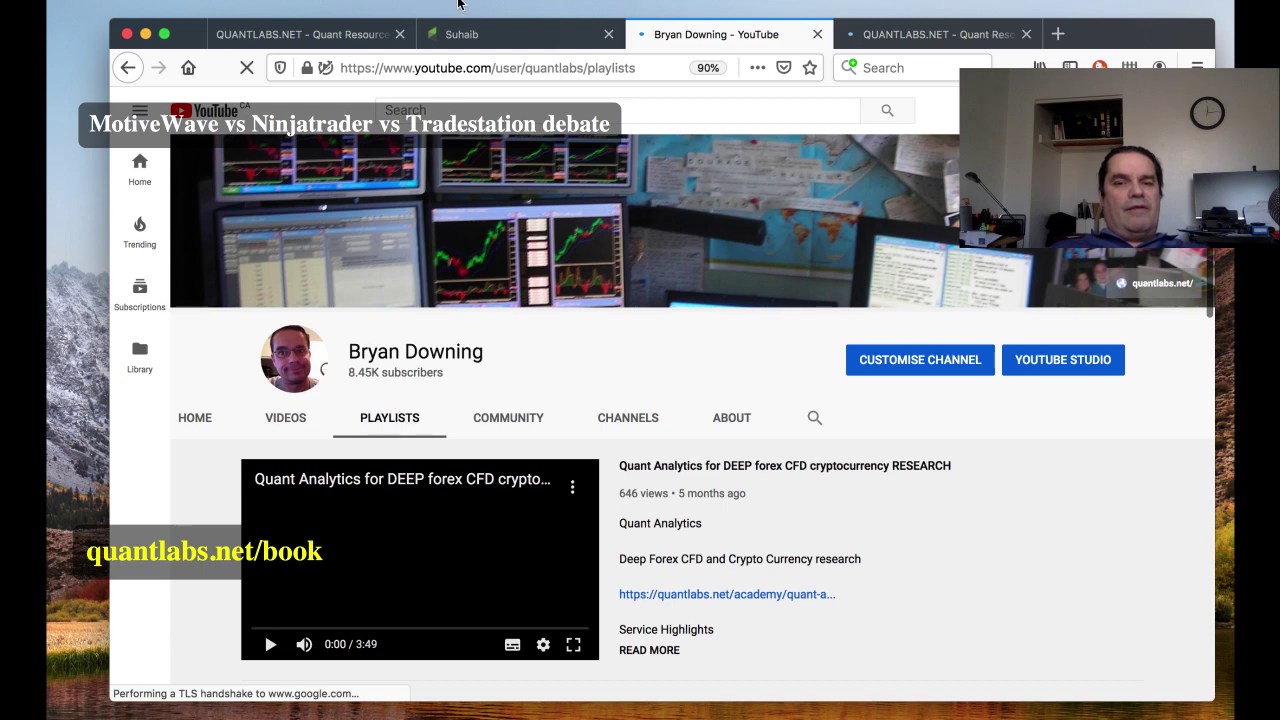
click(926, 35)
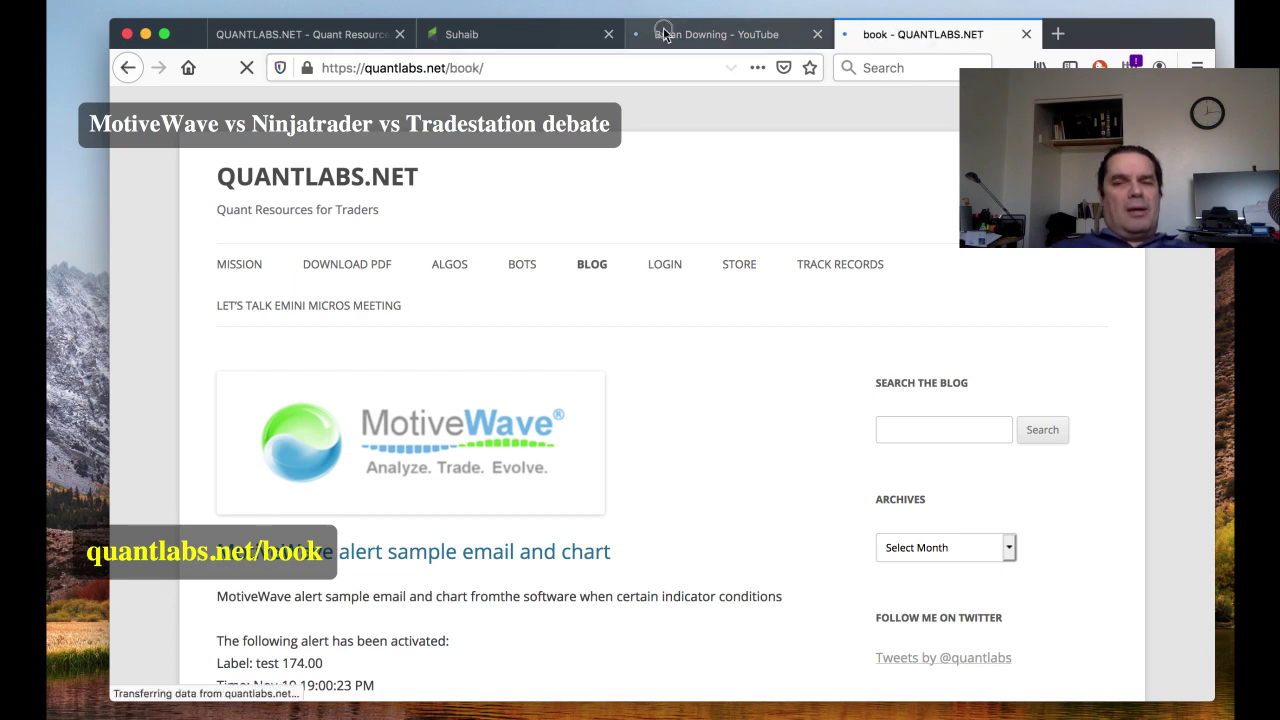
key(ctrl+shift+Tab)
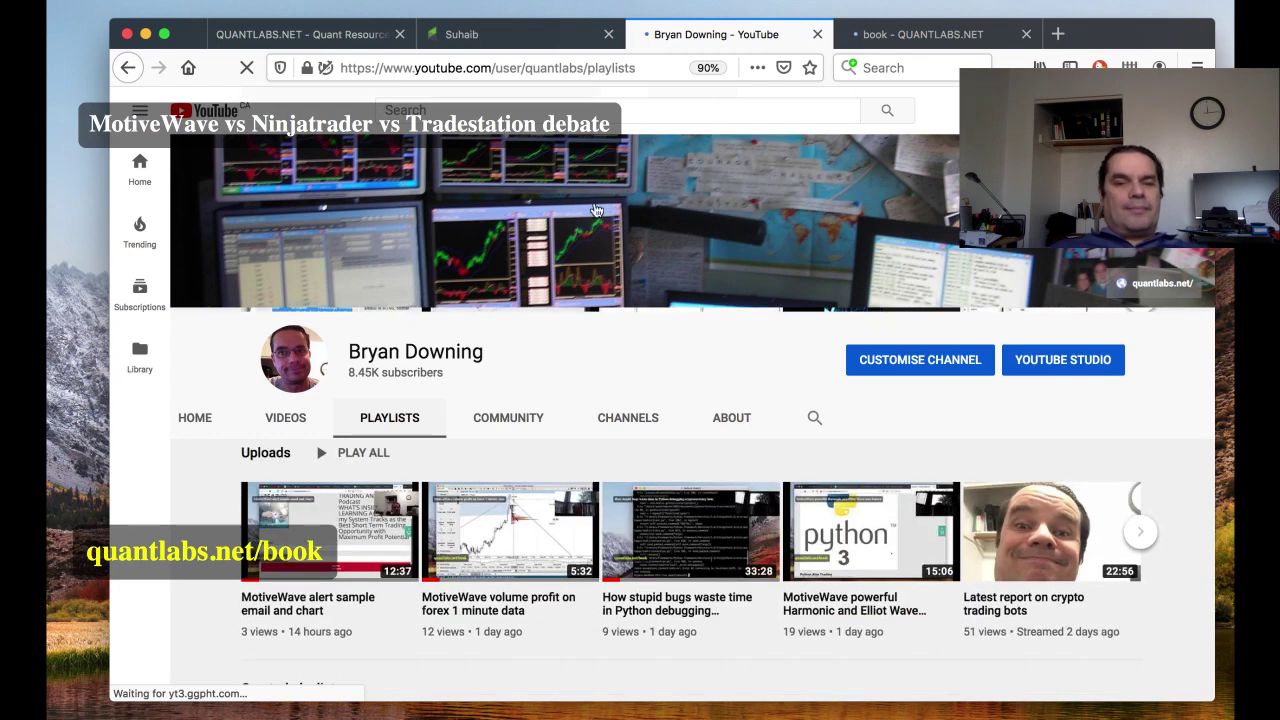
click(407, 416)
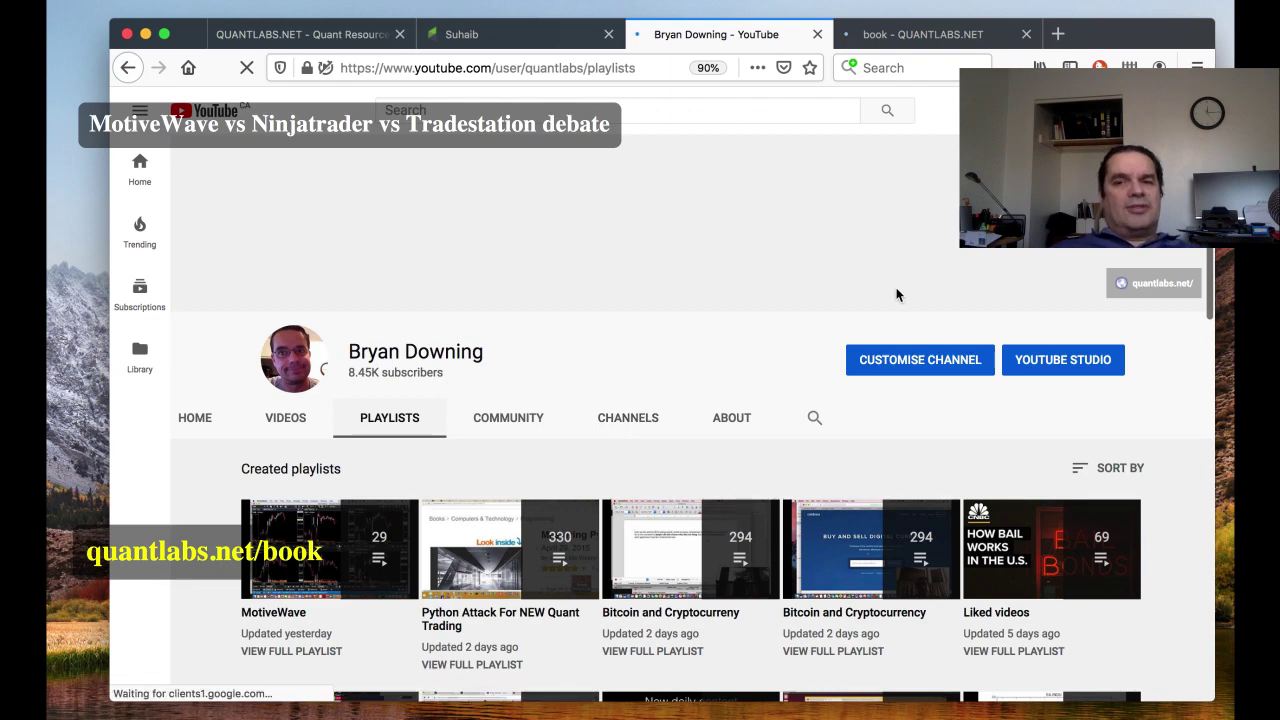
Review the quantlabs.net/book page's 'How to Trade Like a Boss' offer and signup form.
click(900, 38)
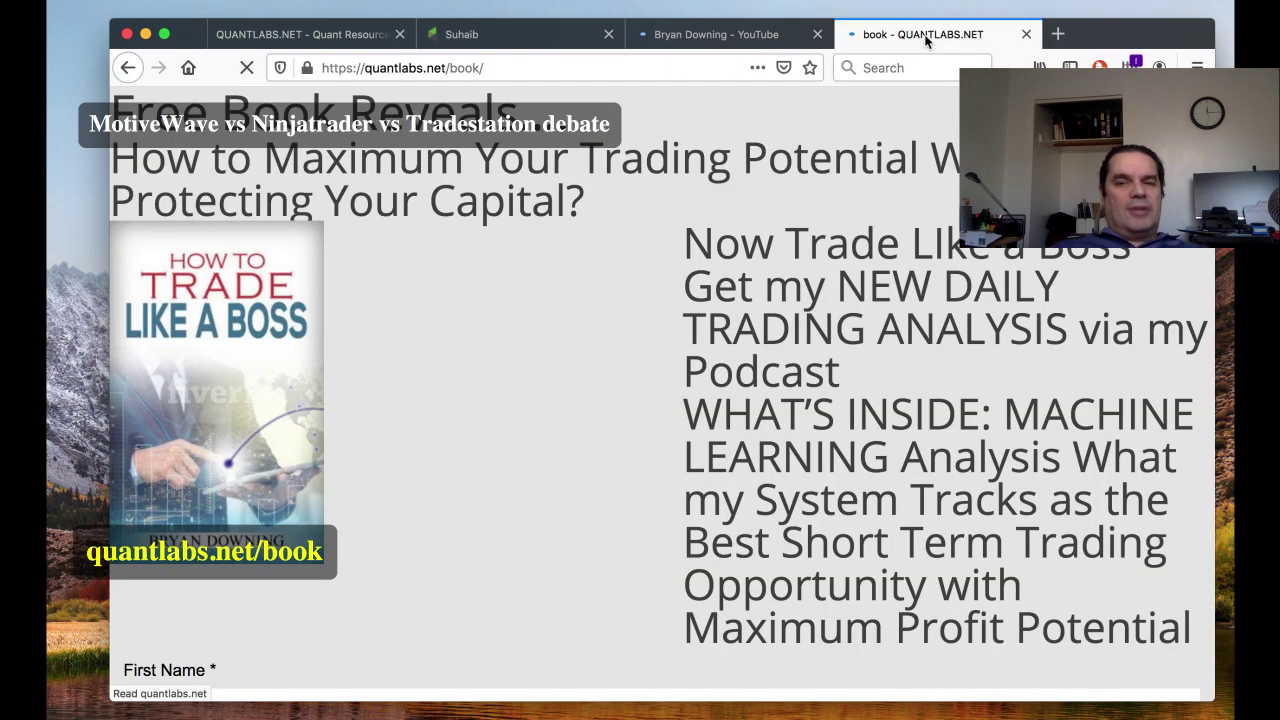
scroll(742, 336, down, 3)
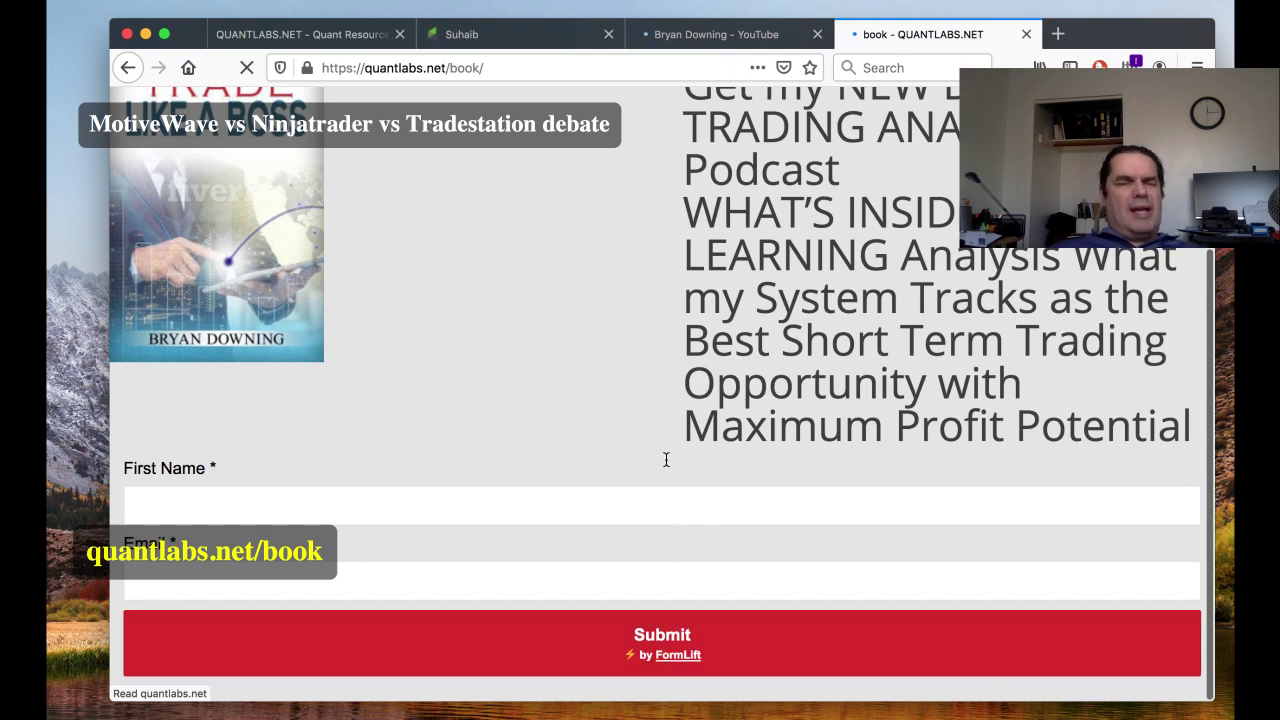
scroll(642, 391, up, 3)
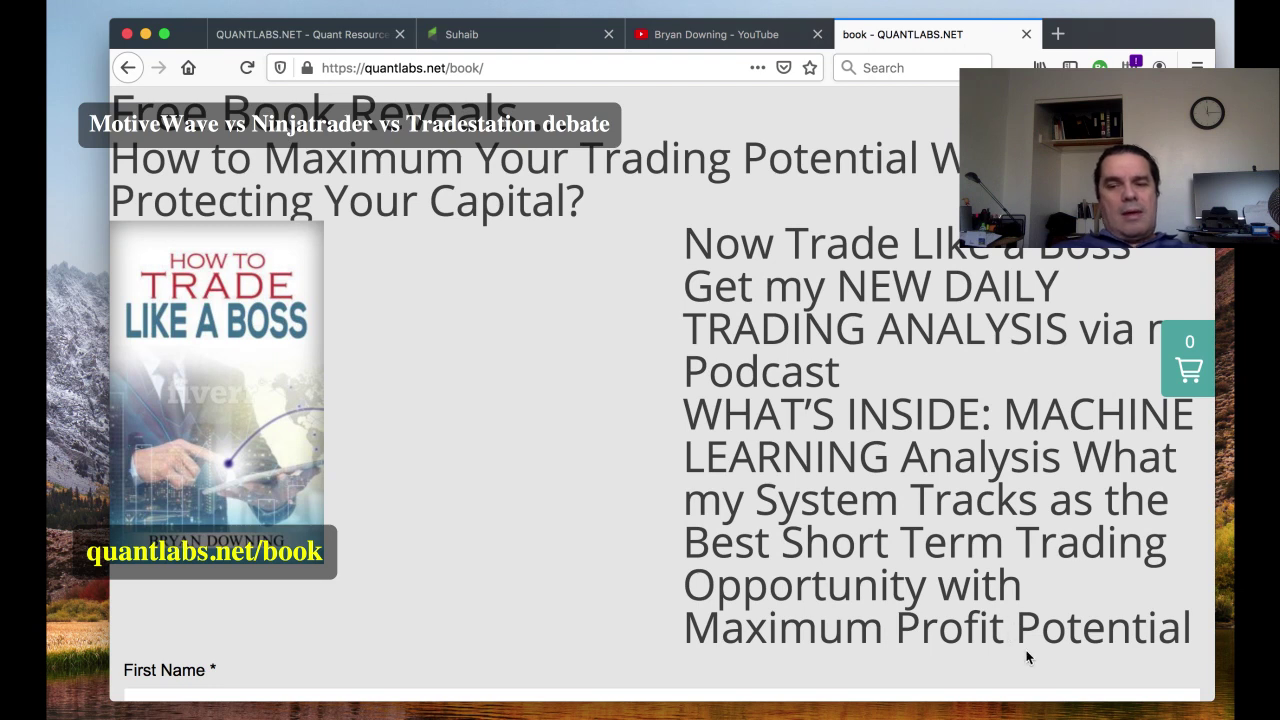
click(1050, 715)
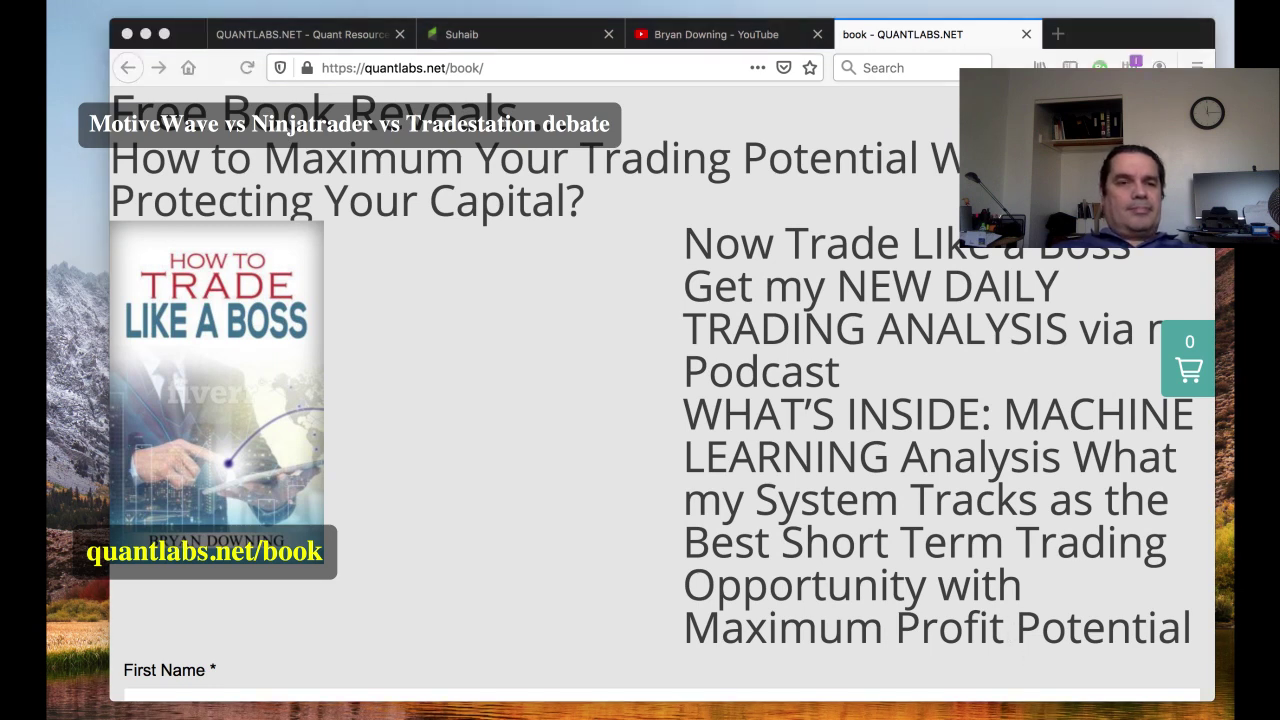